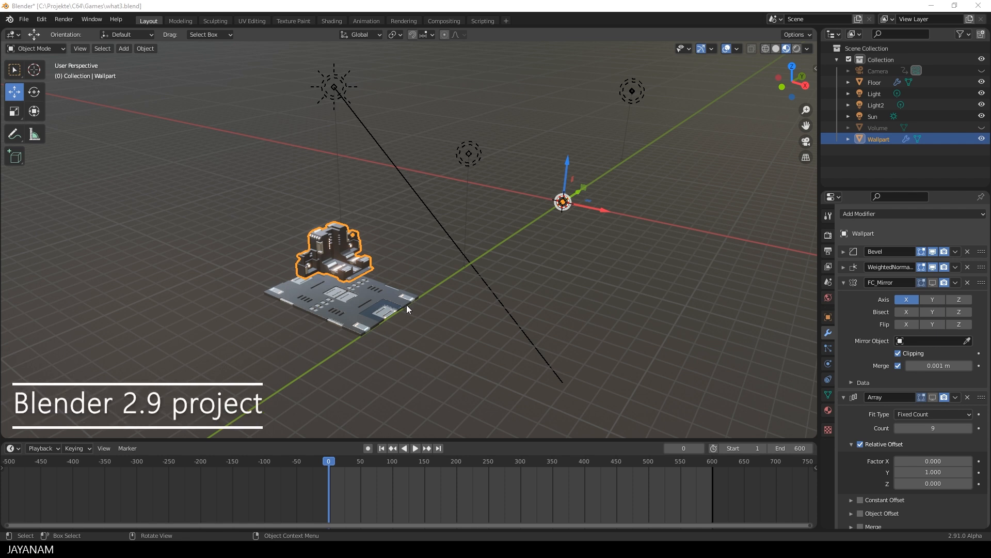
# Step: Show the Wallpart's FC_Mirror and Array modifiers in the viewport
pyautogui.scroll(2, 453, 359)
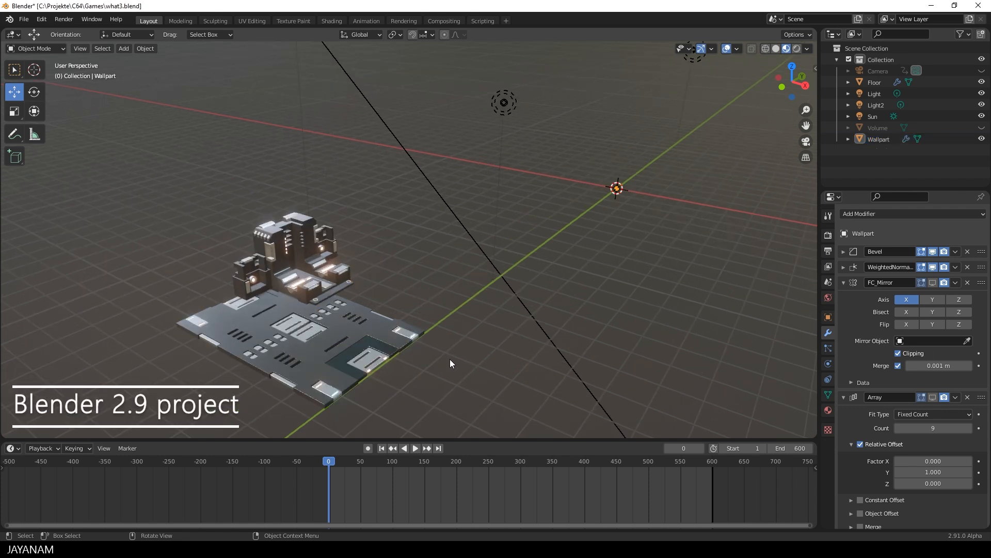
pyautogui.click(288, 245)
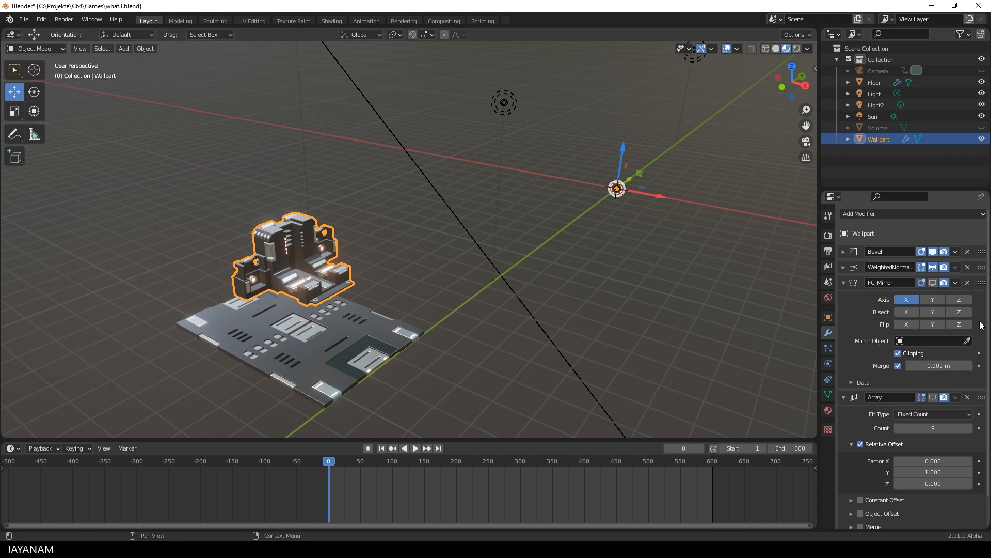
pyautogui.click(934, 282)
pyautogui.keyDown('shift'); pyautogui.moveTo(659, 325); pyautogui.dragTo(633, 263, button='middle'); pyautogui.keyUp('shift')
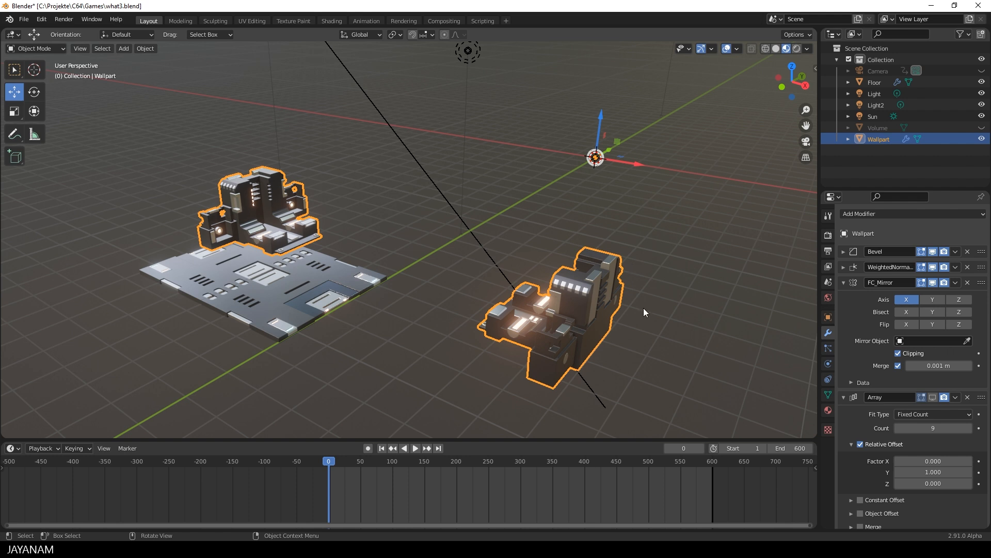
pyautogui.click(933, 397)
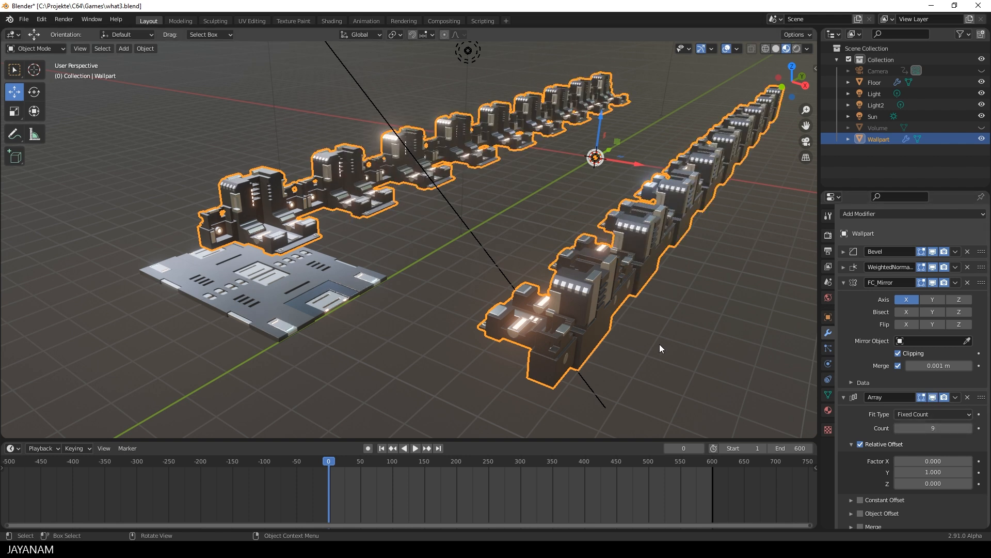
# Step: Show the Floor's FC_Mirror and Array modifiers in the viewport
pyautogui.click(237, 287)
pyautogui.moveTo(237, 287); pyautogui.dragTo(349, 303, button='middle')
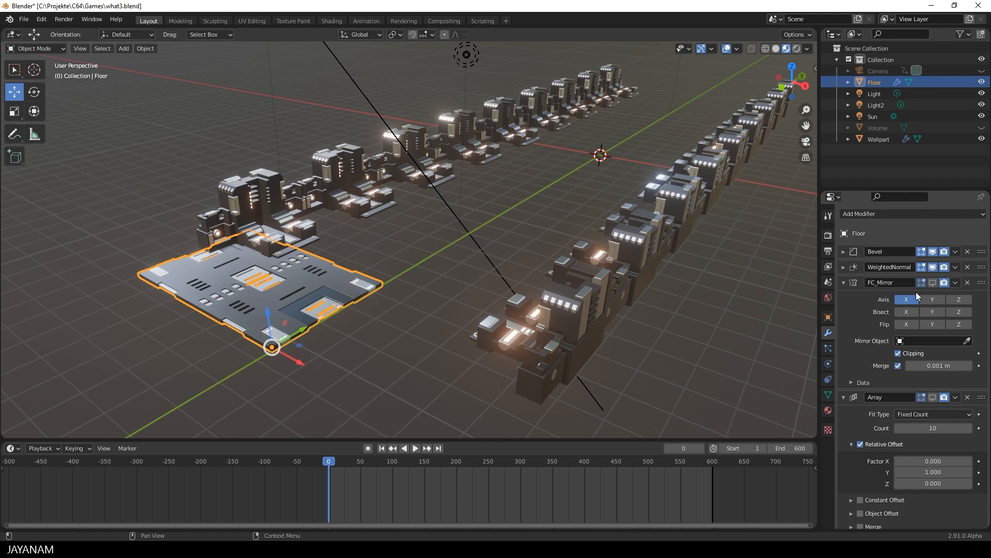
pyautogui.click(932, 283)
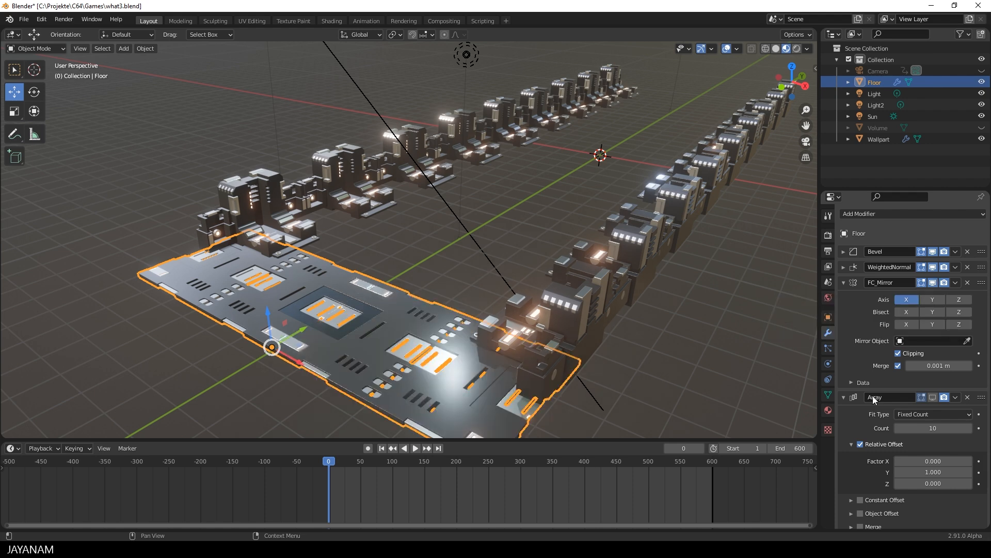
pyautogui.click(932, 397)
pyautogui.scroll(-3, 713, 344)
pyautogui.moveTo(711, 336); pyautogui.dragTo(680, 361, button='middle')
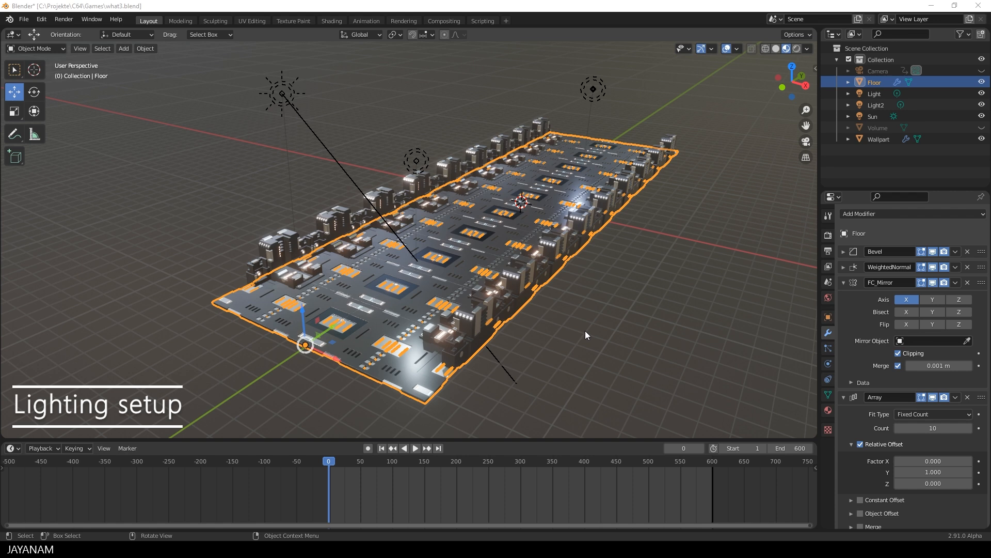
# Step: Review the light settings of Sun, Light2 and Light, and view the scene in rendered shading
pyautogui.click(283, 93)
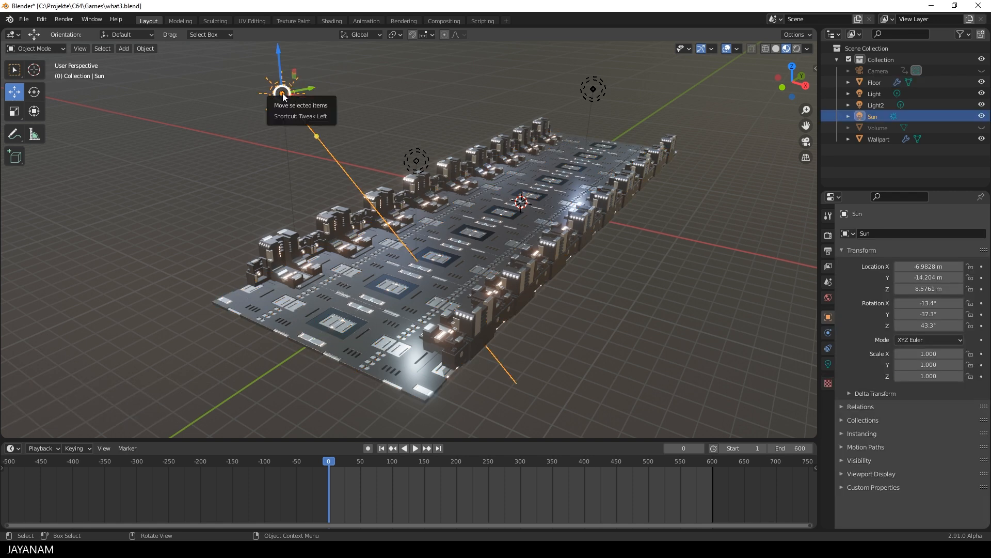
pyautogui.click(828, 364)
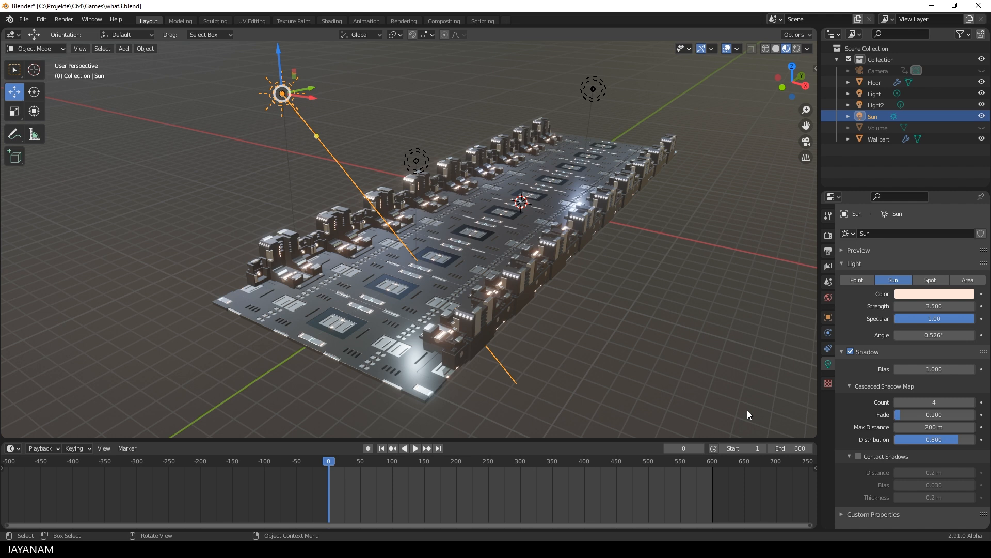
pyautogui.click(594, 90)
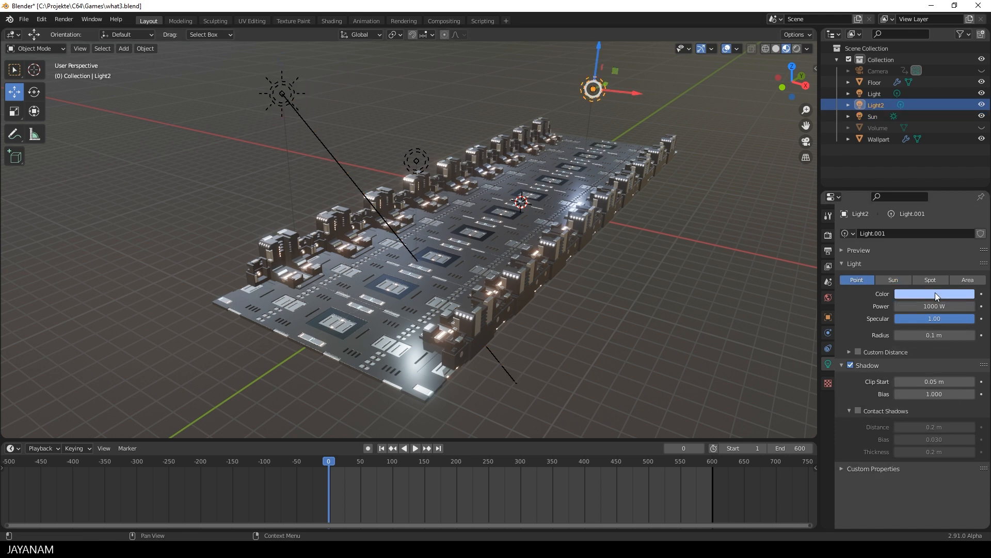
pyautogui.click(420, 154)
pyautogui.moveTo(693, 371); pyautogui.dragTo(664, 336, button='middle')
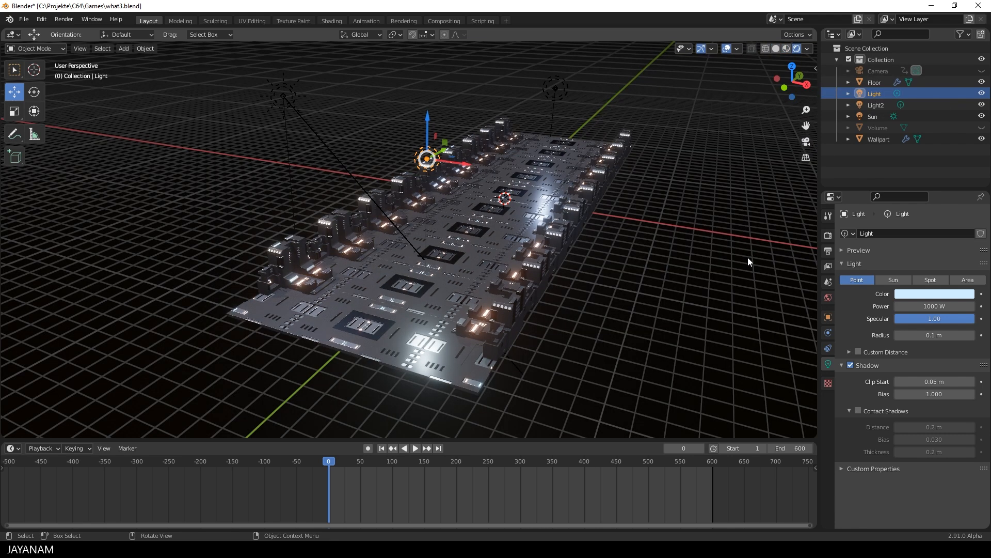
pyautogui.moveTo(742, 268); pyautogui.dragTo(695, 269, button='middle')
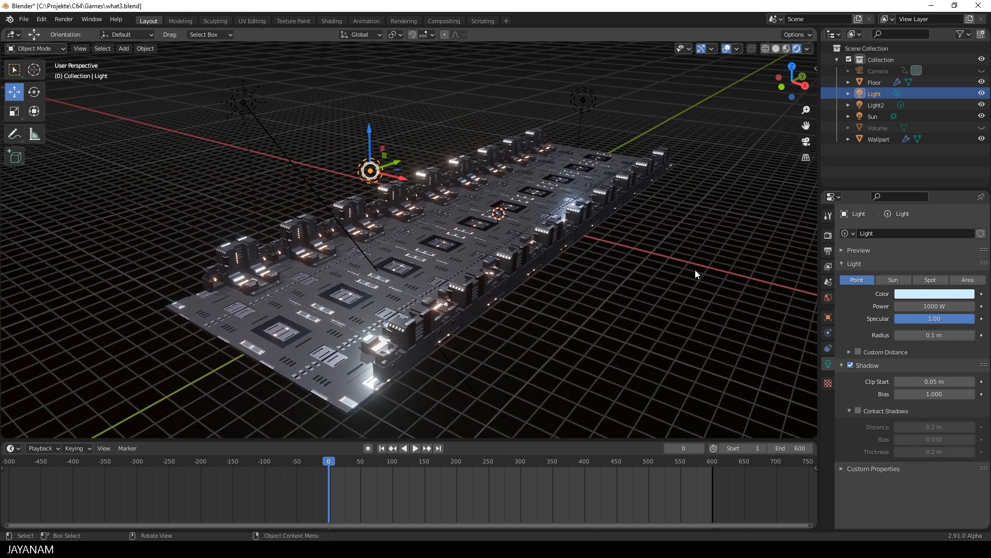
# Step: Review the world background settings and the Environment Texture used for its color
pyautogui.click(829, 298)
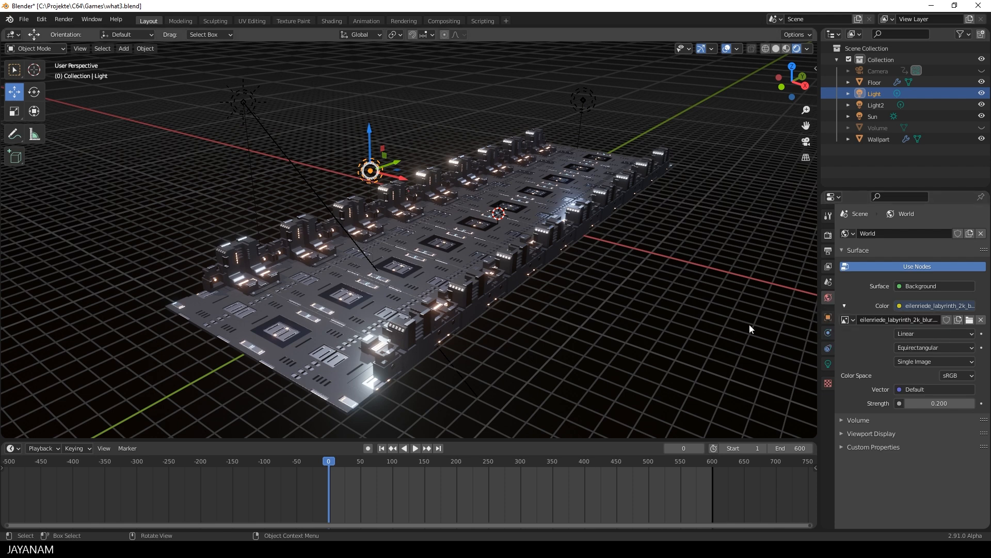
pyautogui.click(900, 306)
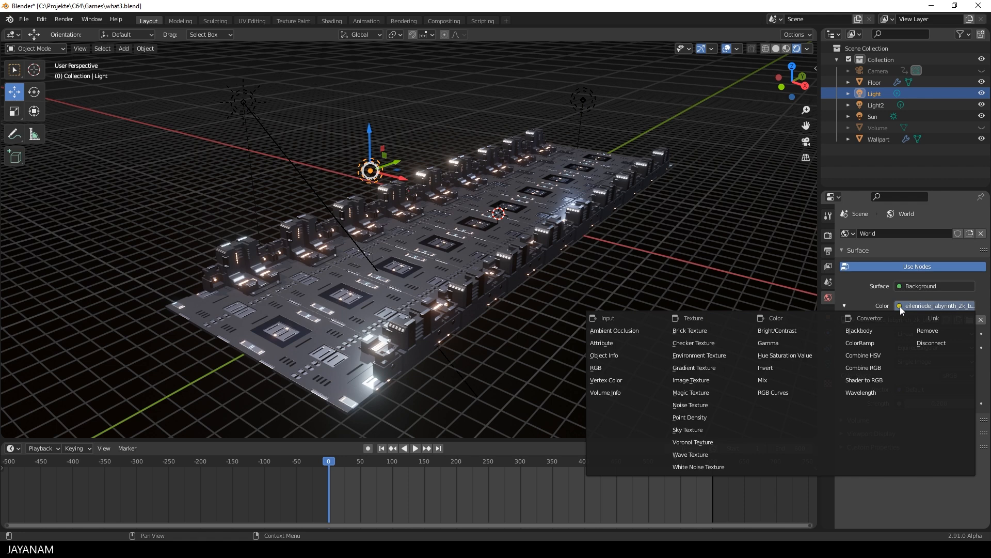
pyautogui.click(709, 356)
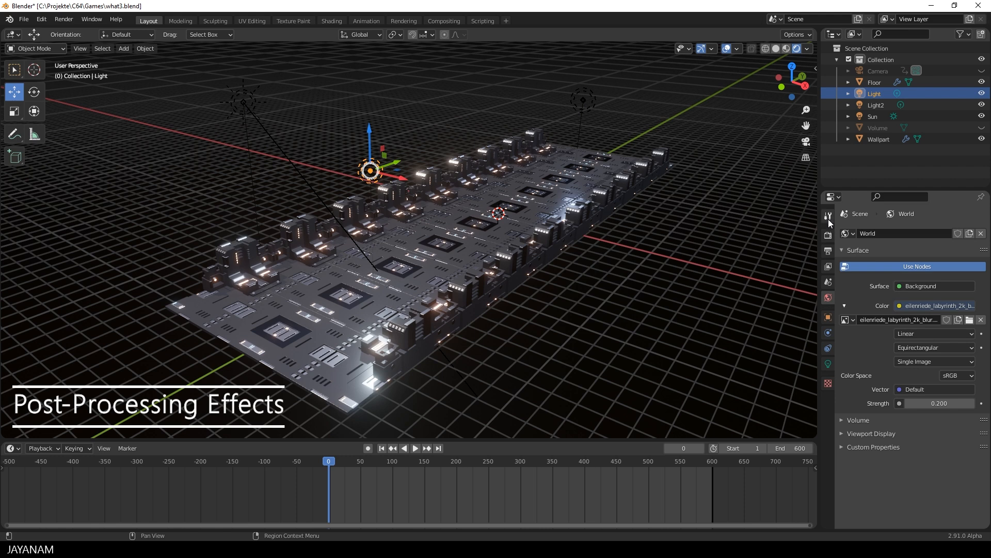
# Step: Review the Eevee render settings, including Ambient Occlusion, Bloom, Screen Space Reflections and Volumetrics
pyautogui.click(829, 236)
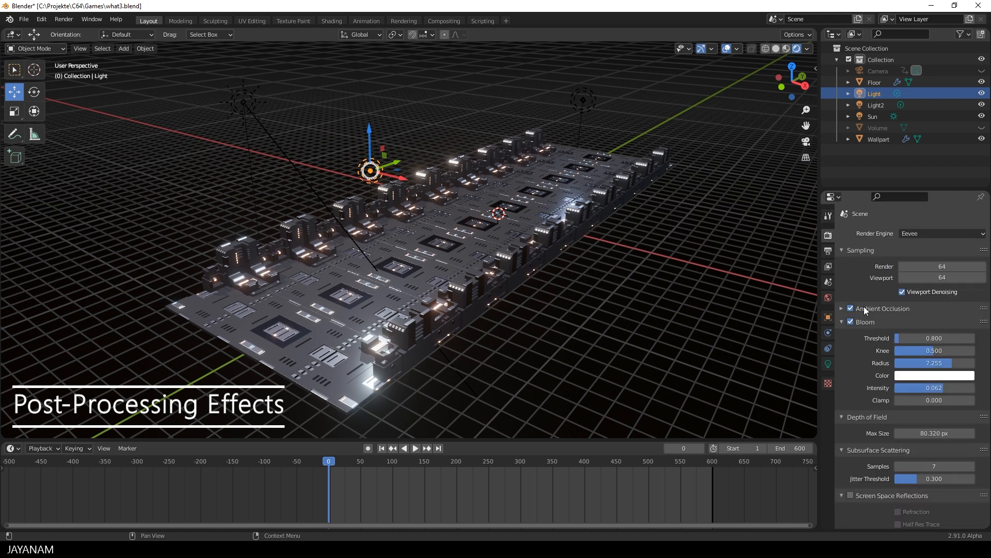
pyautogui.scroll(-1, 858, 274)
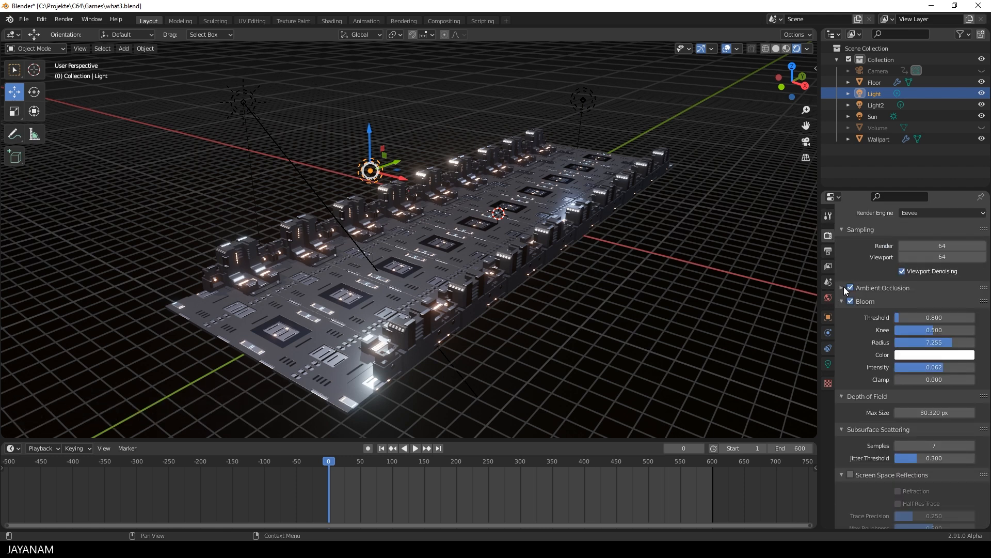
pyautogui.click(841, 288)
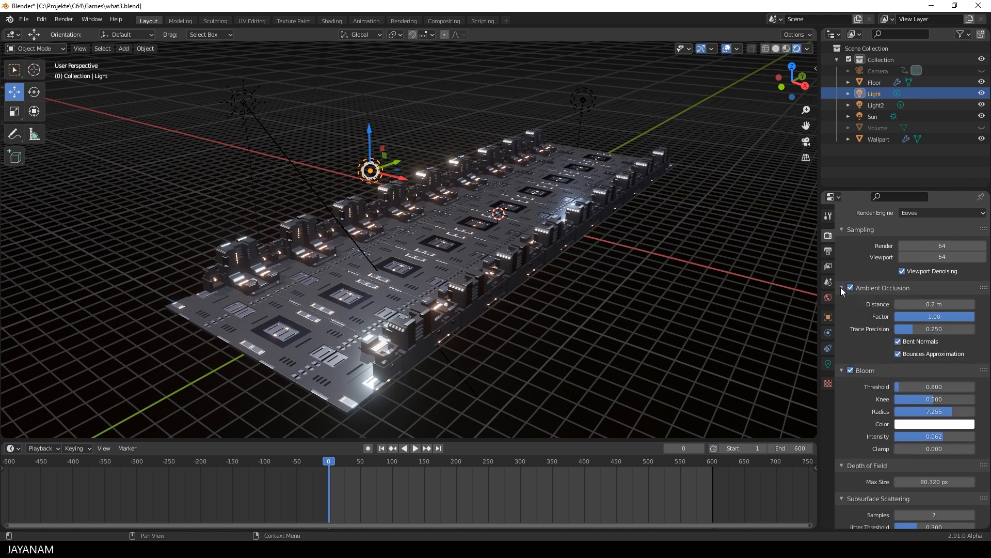
pyautogui.click(841, 288)
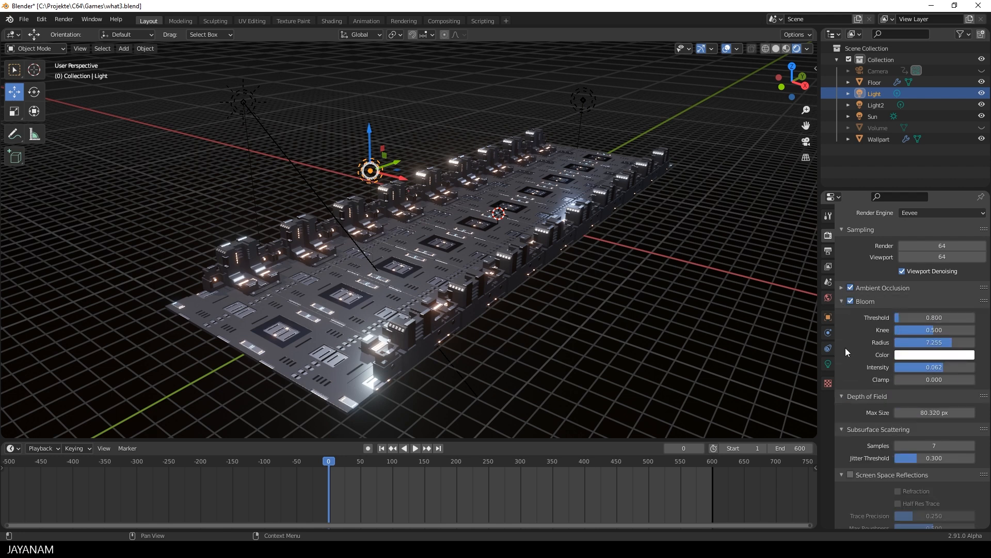
pyautogui.scroll(-1, 845, 348)
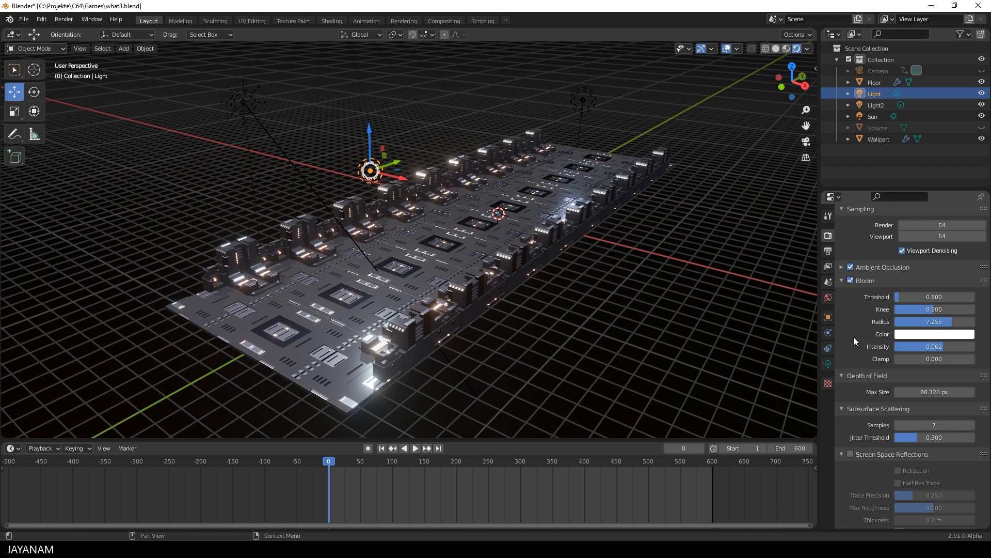
pyautogui.scroll(-6, 854, 337)
pyautogui.scroll(-1, 853, 342)
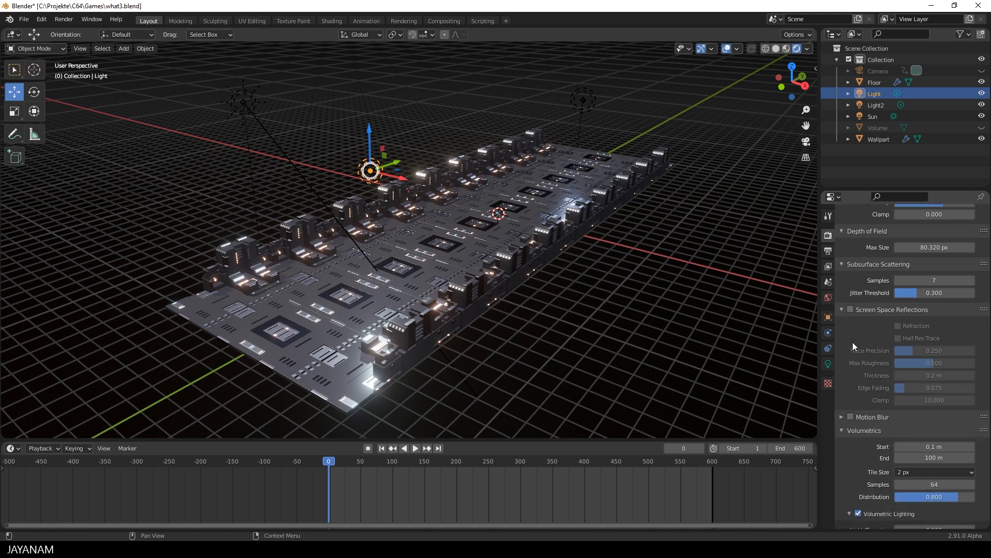
# Step: Try Screen Space Reflections on the scene and switch them back off
pyautogui.click(851, 309)
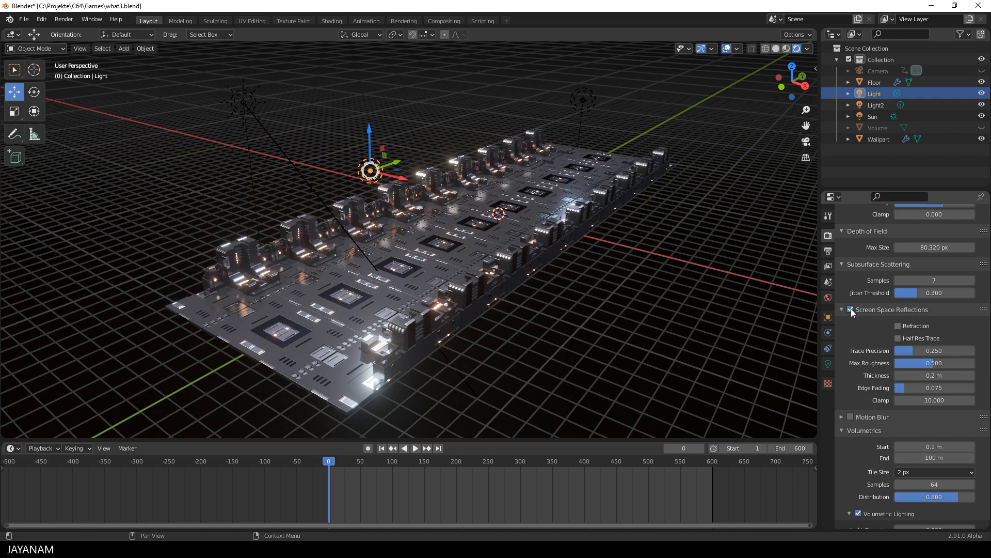
pyautogui.moveTo(599, 326); pyautogui.dragTo(640, 327, button='middle')
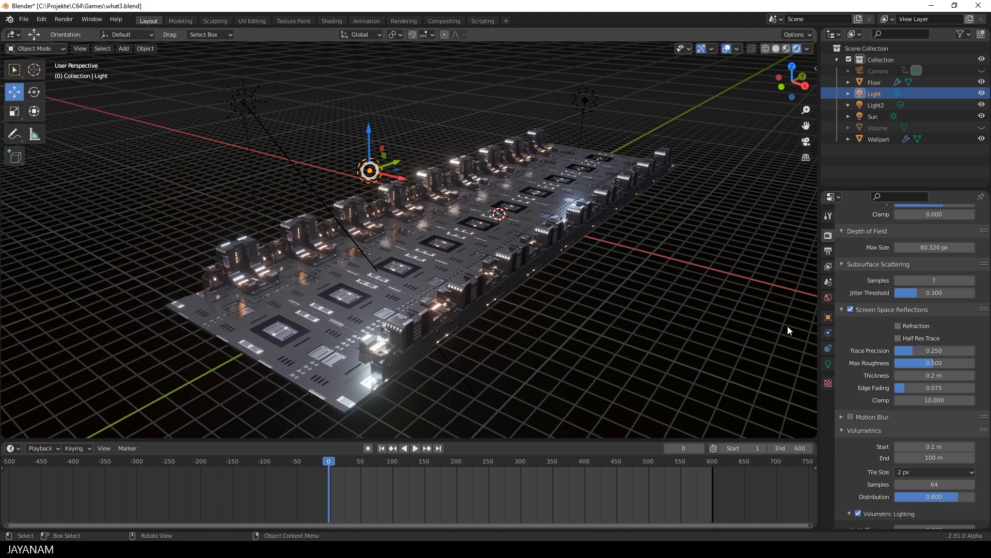
pyautogui.click(851, 309)
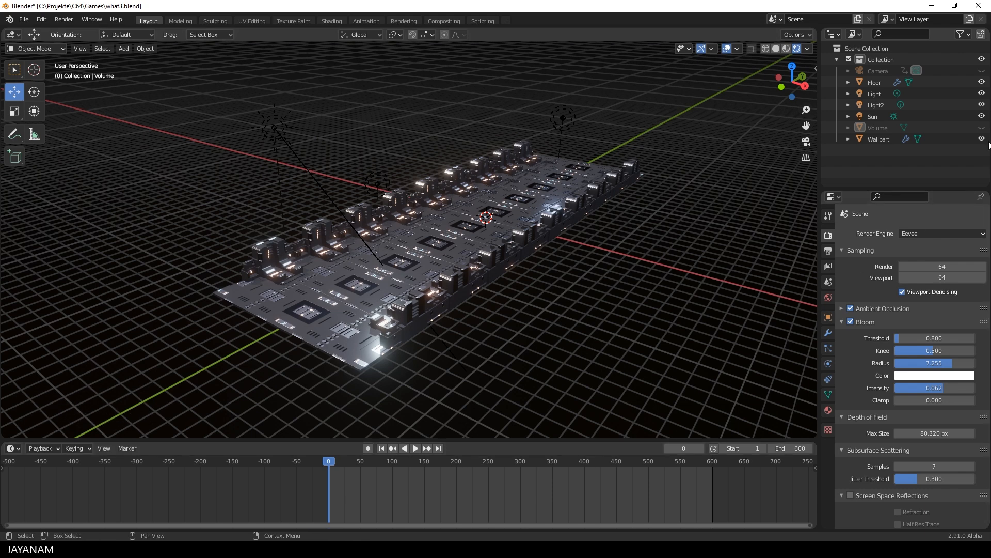
# Step: Unhide the Volume object in the viewport and select it
pyautogui.click(982, 127)
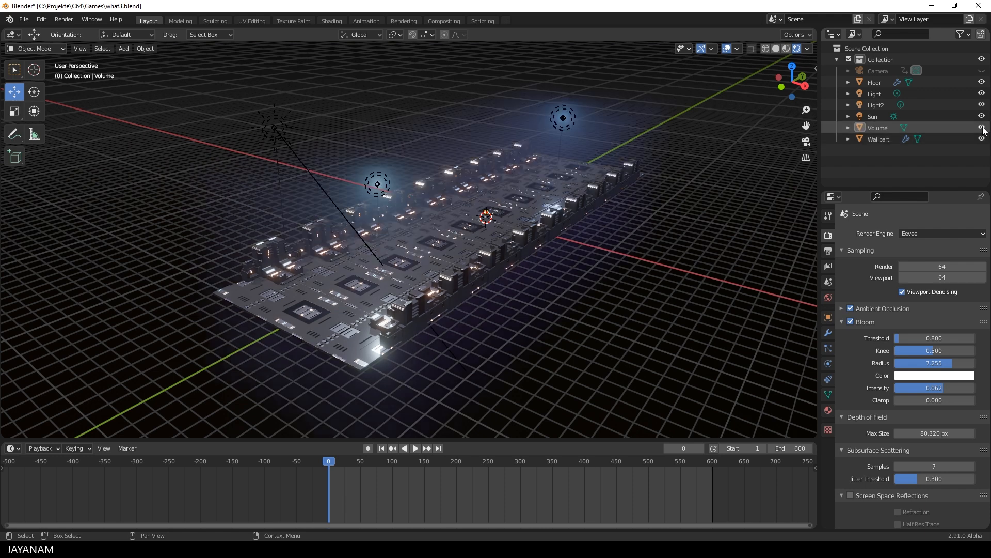
pyautogui.click(881, 127)
pyautogui.moveTo(649, 280)
pyautogui.mouseDown(button='middle')
pyautogui.moveTo(705, 264)
pyautogui.moveTo(656, 271)
pyautogui.mouseUp(button='middle')
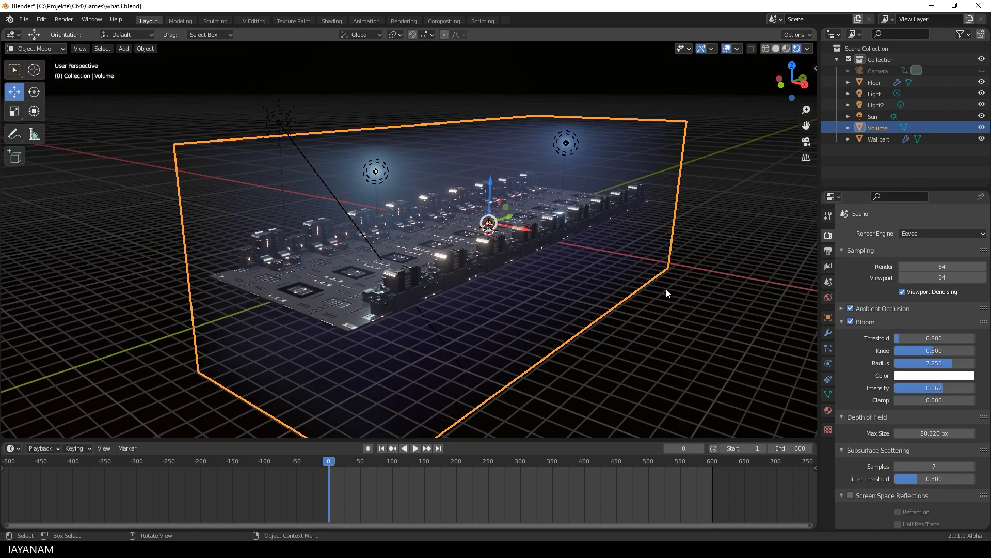
# Step: Review the Volume object's material, its Principled Volume shader and the available shader choices
pyautogui.click(828, 410)
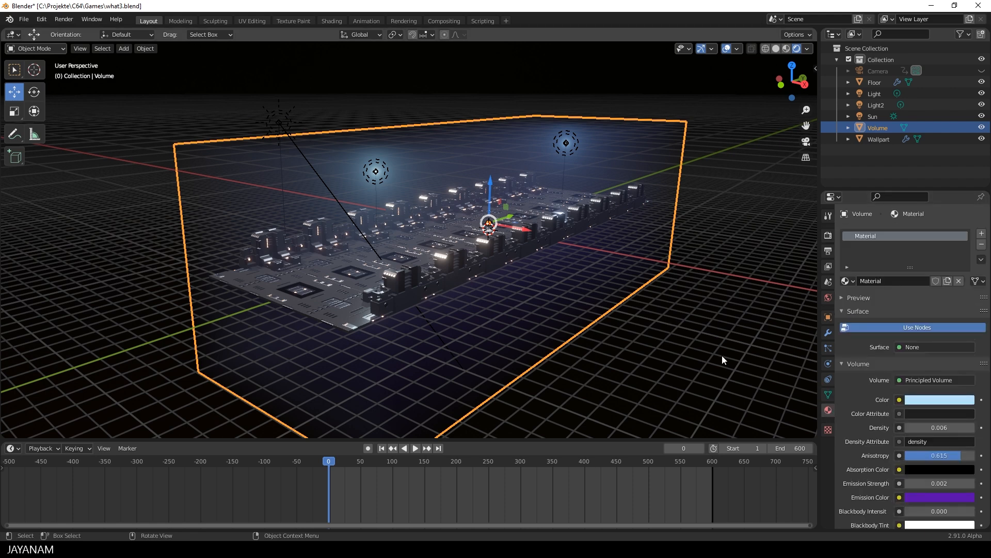
pyautogui.scroll(-3, 876, 360)
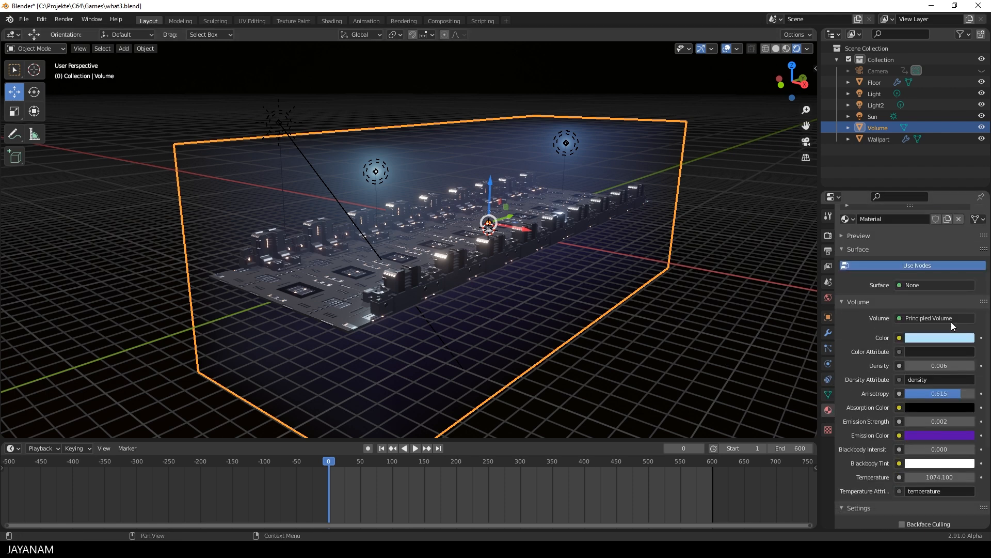
pyautogui.click(946, 318)
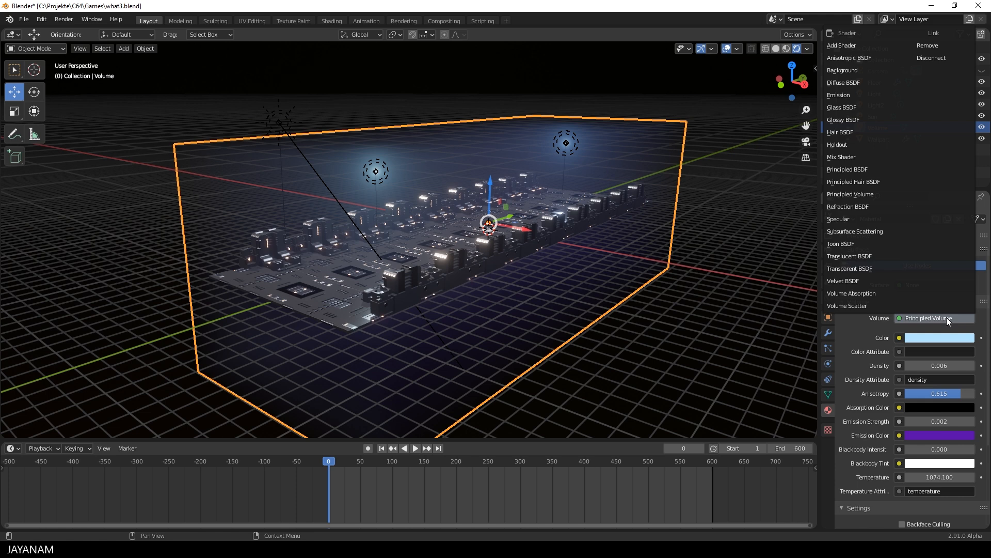
pyautogui.press('Escape')
pyautogui.scroll(-2, 945, 320)
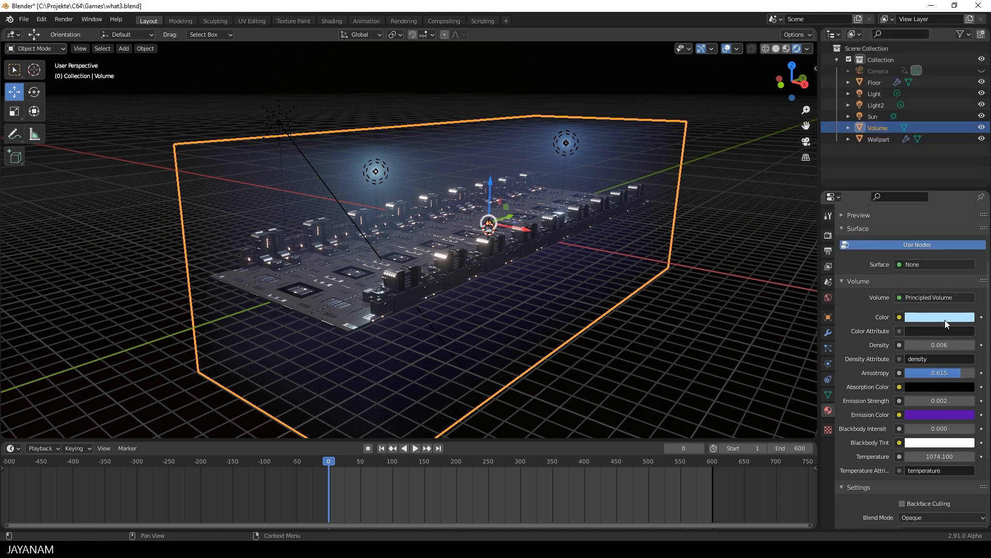
pyautogui.scroll(-1, 945, 320)
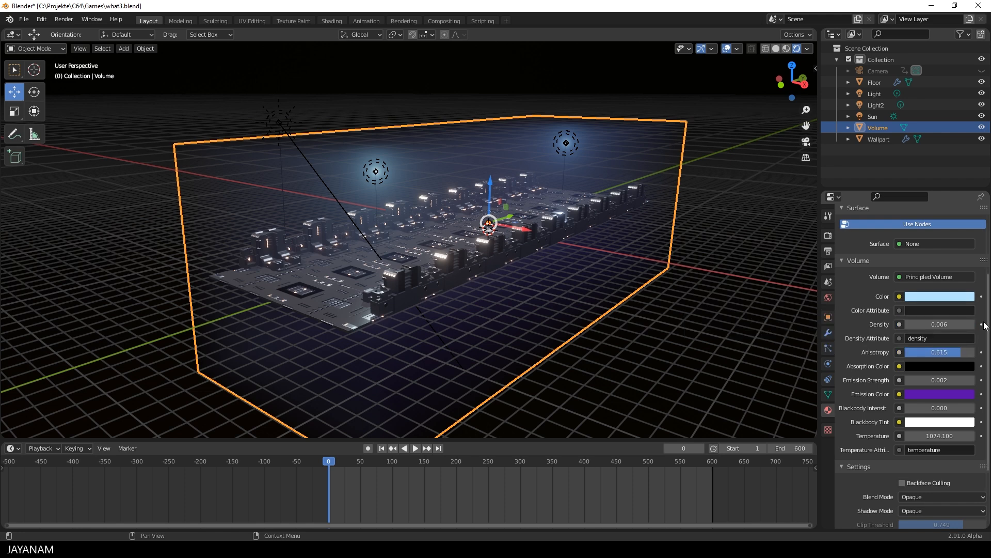
# Step: Set the density of the Volume object's Principled Volume shader to 0.001
pyautogui.click(943, 322)
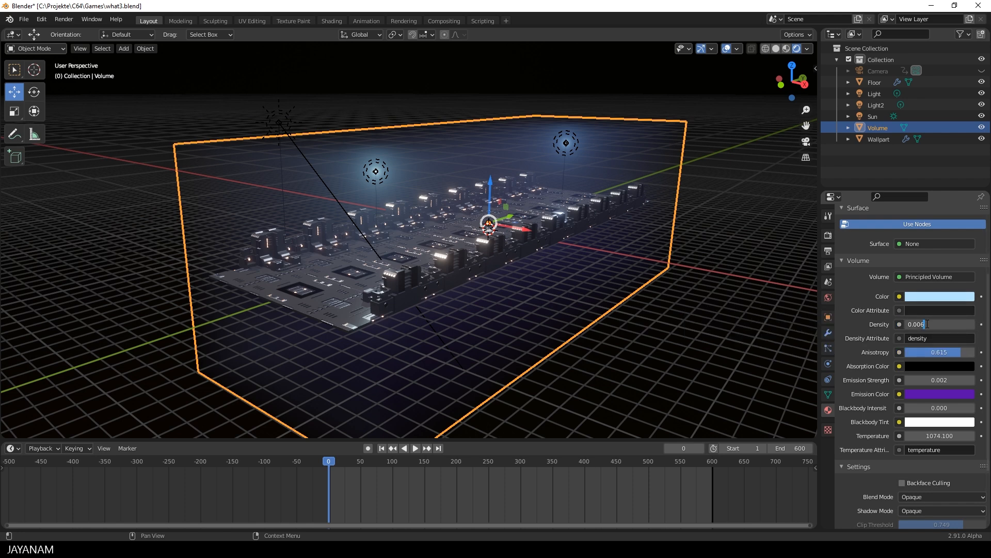
pyautogui.moveTo(913, 325); pyautogui.dragTo(929, 323)
pyautogui.press('BackSpace')
pyautogui.press('BackSpace')
pyautogui.write('01')
pyautogui.press('Return')
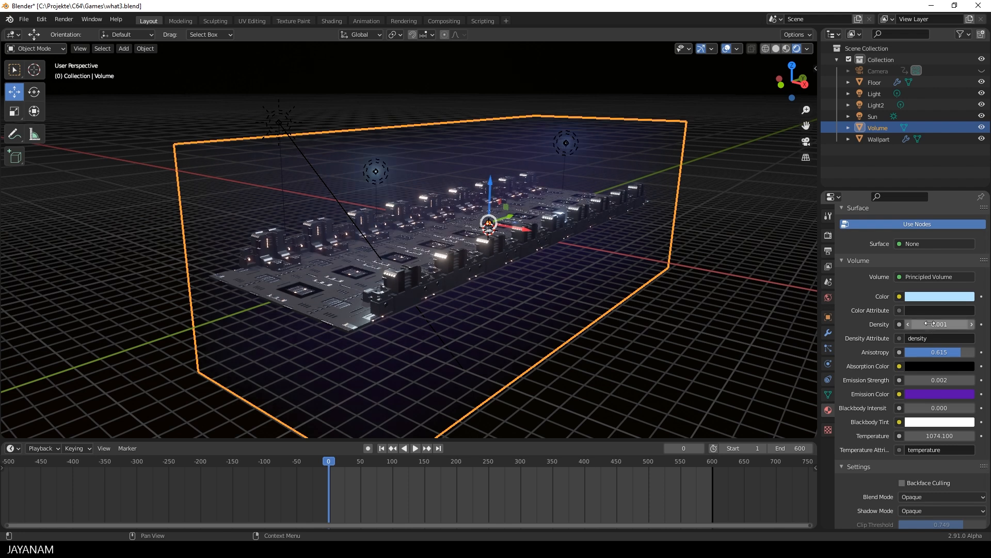
# Step: Raise the Principled Volume density to 0.01 and finally to 0.1
pyautogui.click(934, 324)
pyautogui.press('BackSpace')
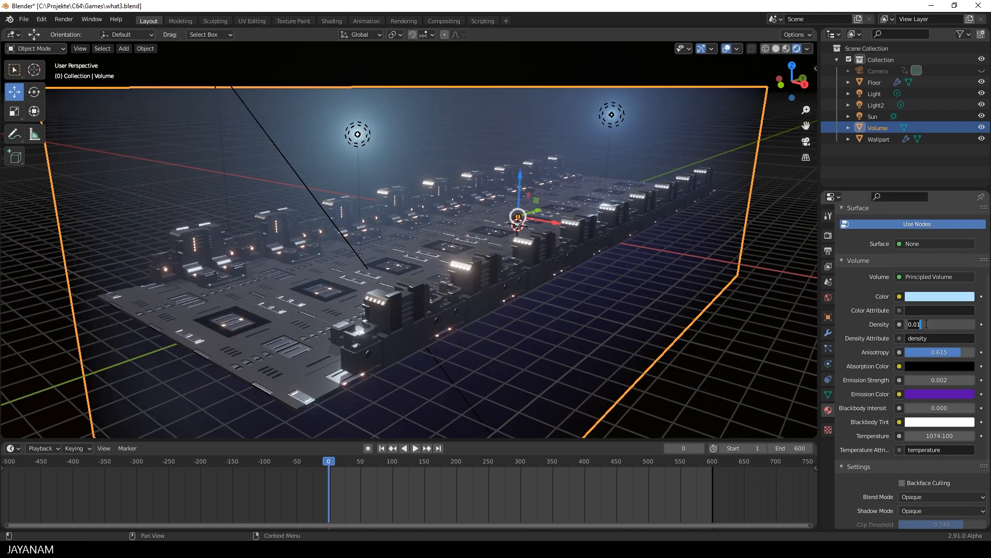
pyautogui.write('0.1')
pyautogui.press('Return')
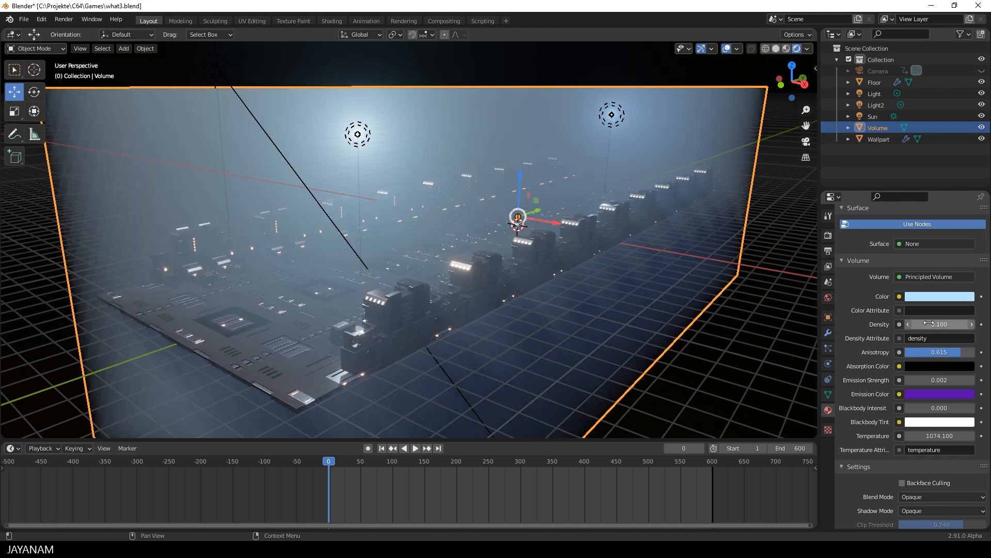
# Step: Set the density of the Volume object's Principled Volume shader to 0.006
pyautogui.moveTo(929, 323); pyautogui.dragTo(888, 324)
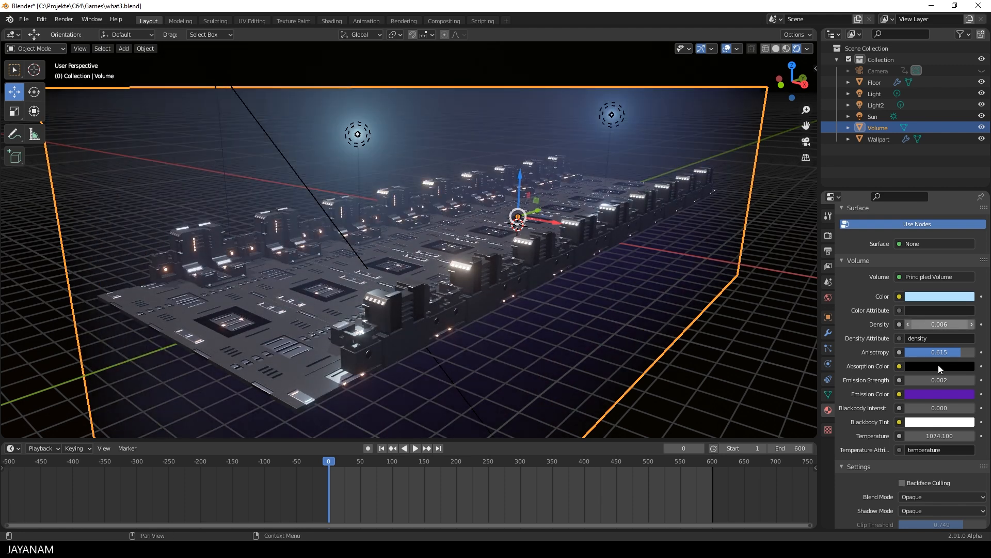
# Step: Try an emission strength of 0.020 on the Volume's Principled Volume shader and undo it
pyautogui.click(926, 380)
pyautogui.moveTo(918, 380); pyautogui.dragTo(929, 380)
pyautogui.write('20')
pyautogui.press('Return')
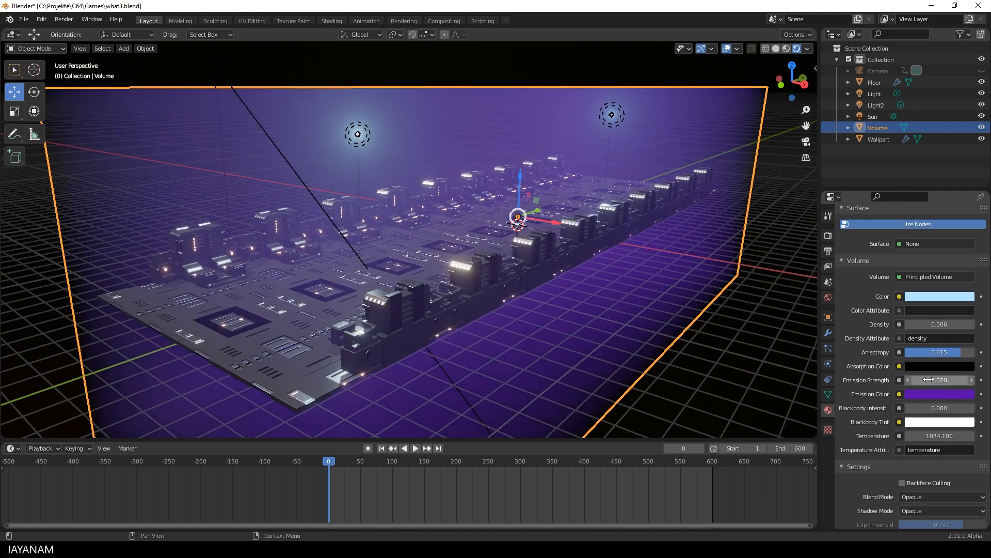
pyautogui.hotkey('ctrl', 'z')
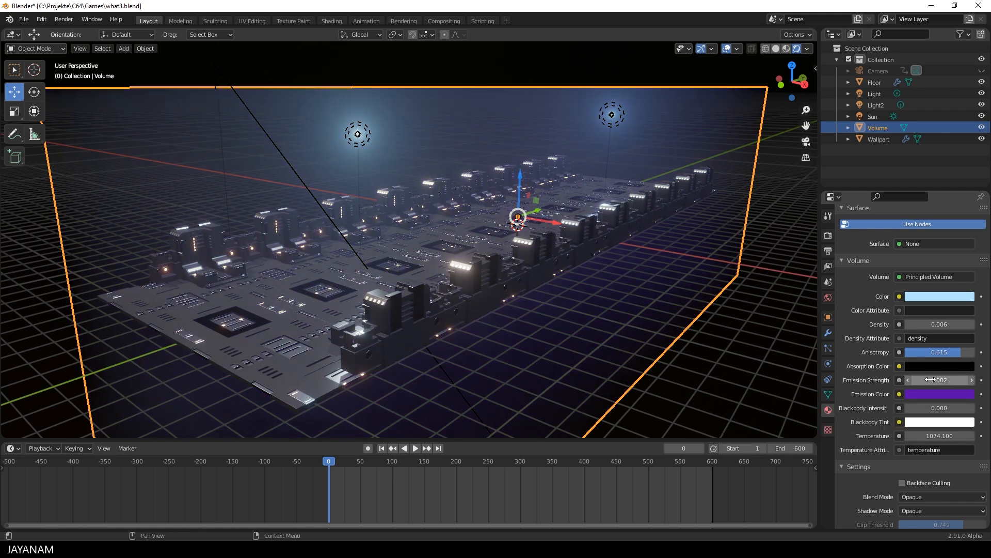
# Step: Turn Volumetric Lighting off and back on in the render settings to compare the glow around the lights
pyautogui.click(828, 235)
pyautogui.scroll(-8, 860, 358)
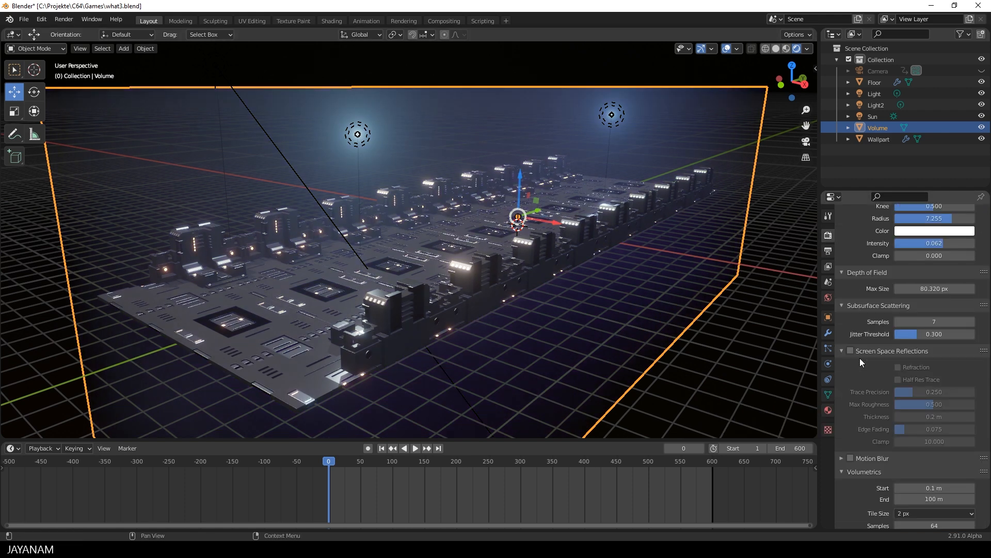
pyautogui.scroll(-1, 862, 377)
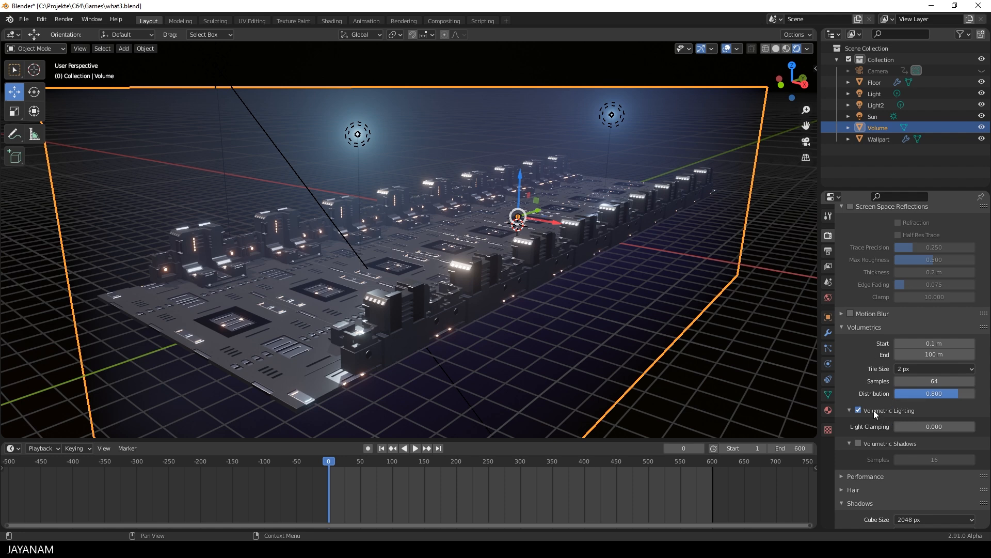
pyautogui.click(858, 410)
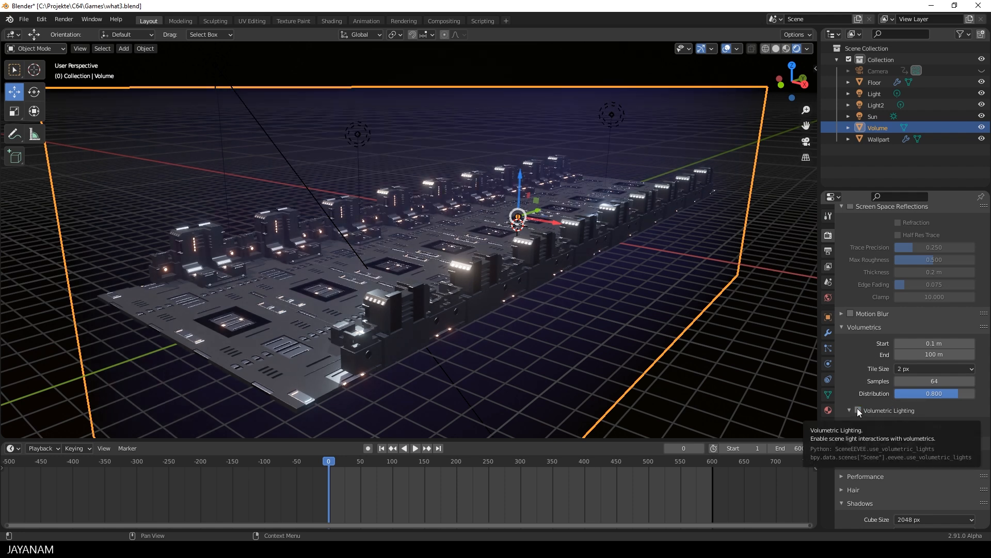
pyautogui.click(858, 410)
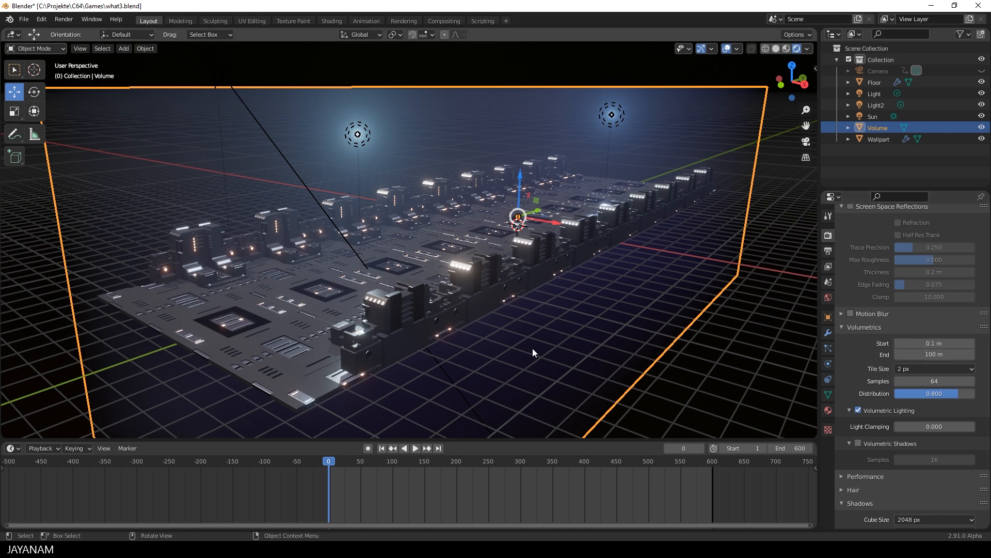
# Step: Select the Camera object, play its keyframed animation and return to frame 0
pyautogui.scroll(-2, 533, 349)
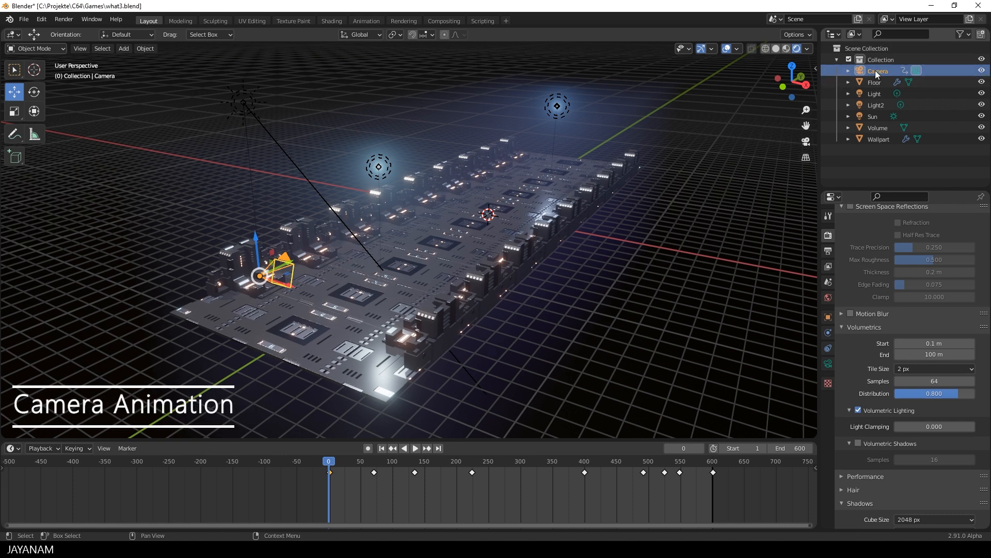
pyautogui.press('space')
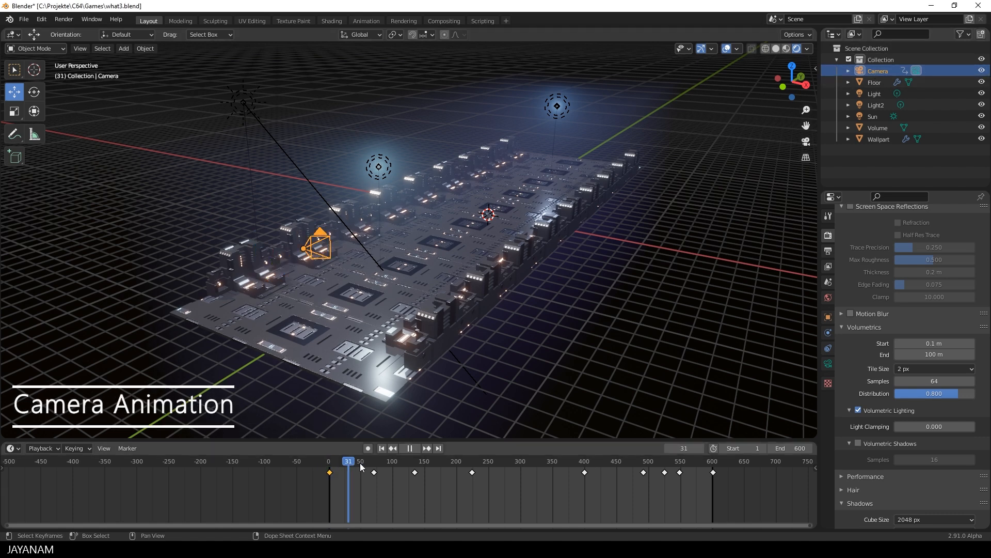
pyautogui.moveTo(379, 462); pyautogui.dragTo(328, 460)
# Step: Split the 3D viewport in two and show the scene through the camera with Rendered shading in the new viewport
pyautogui.moveTo(818, 28); pyautogui.dragTo(399, 45)
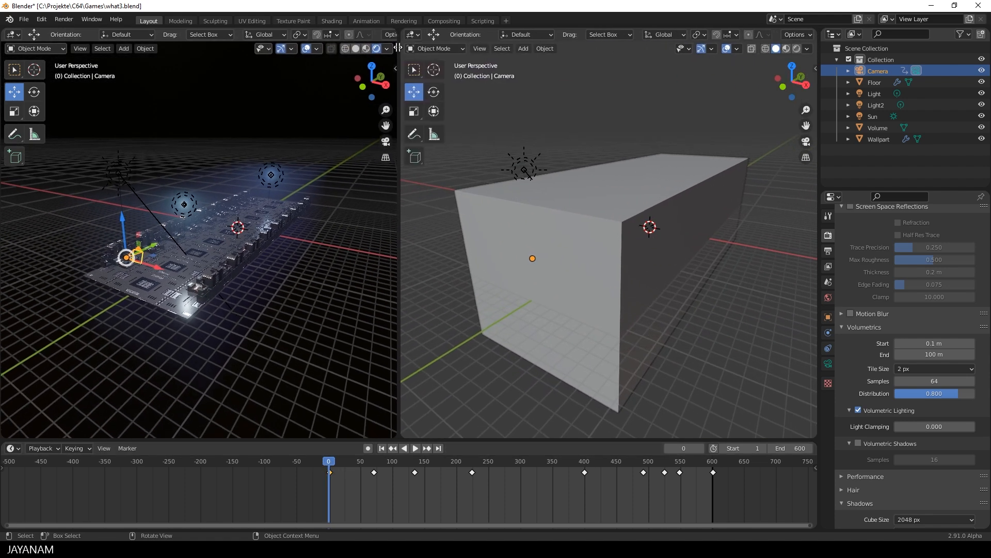
pyautogui.click(413, 35)
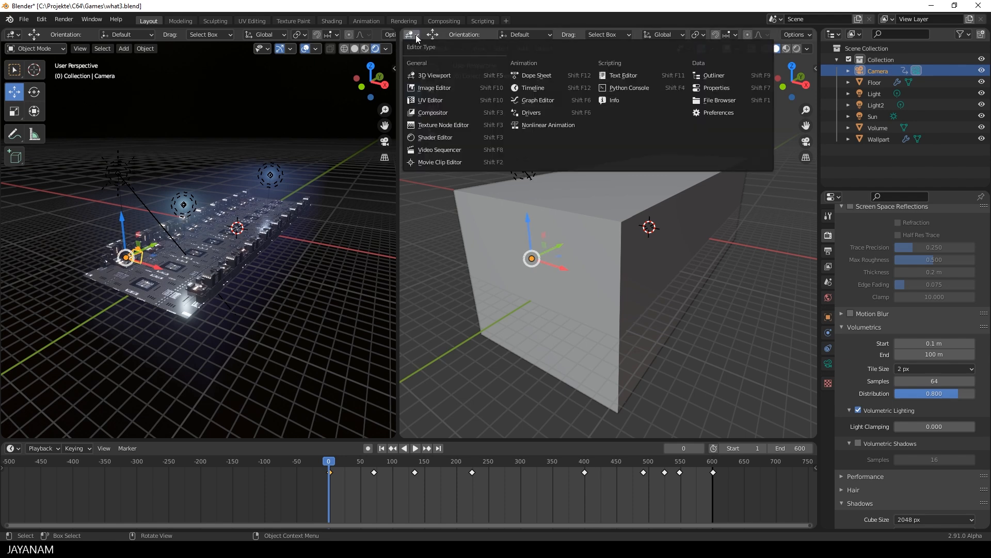
pyautogui.click(432, 76)
pyautogui.click(797, 49)
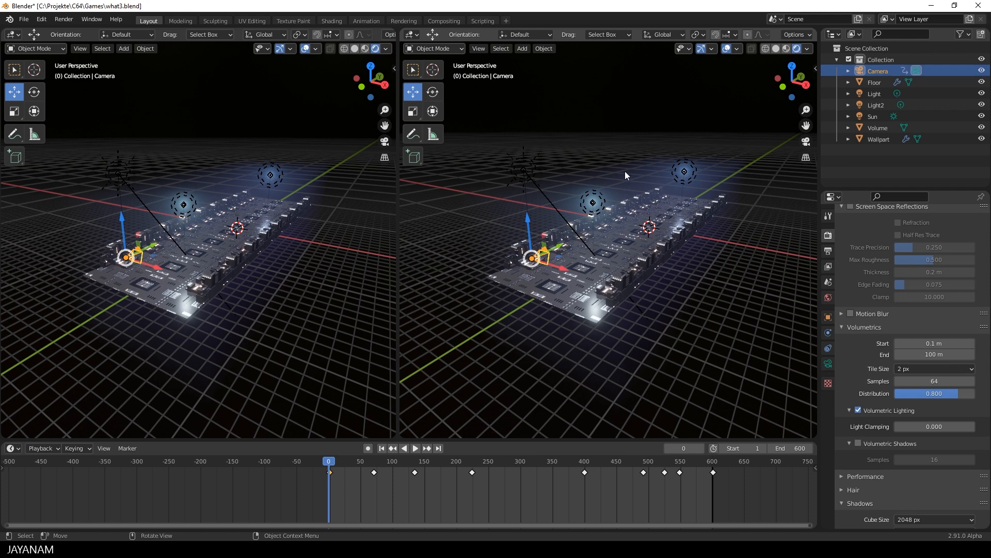
pyautogui.press('KP_0')
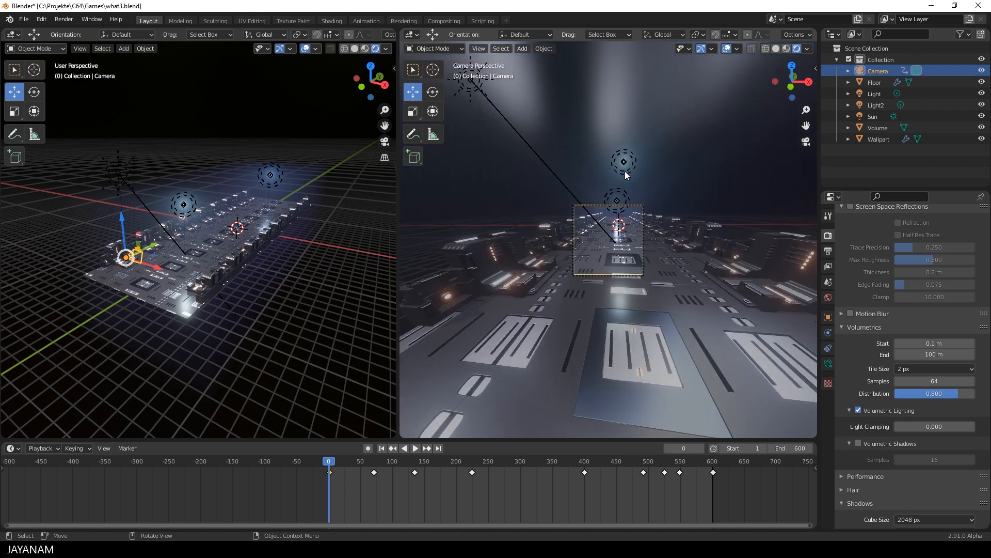
pyautogui.scroll(8, 662, 287)
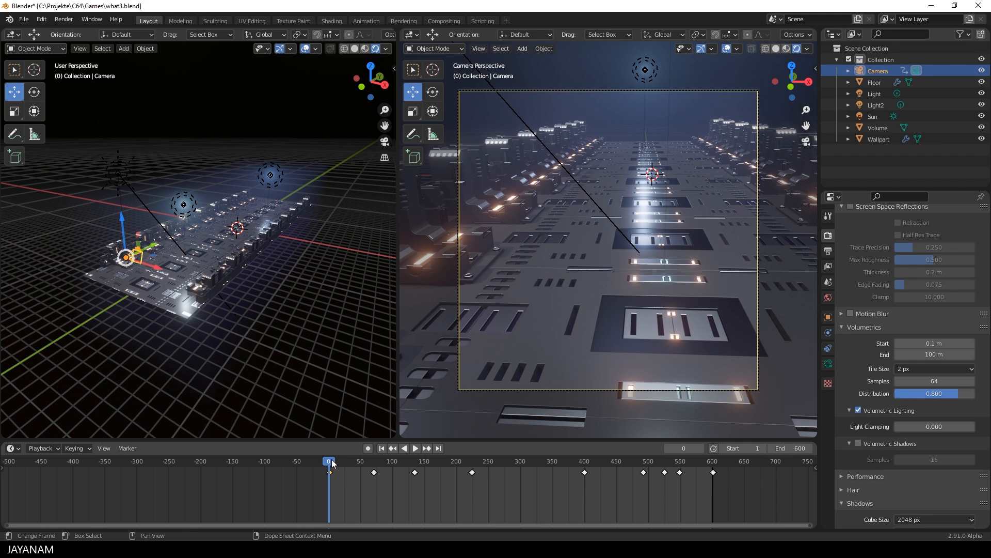
# Step: Advance the animation to frame 78, and lower and rotate the camera at that frame
pyautogui.press('space')
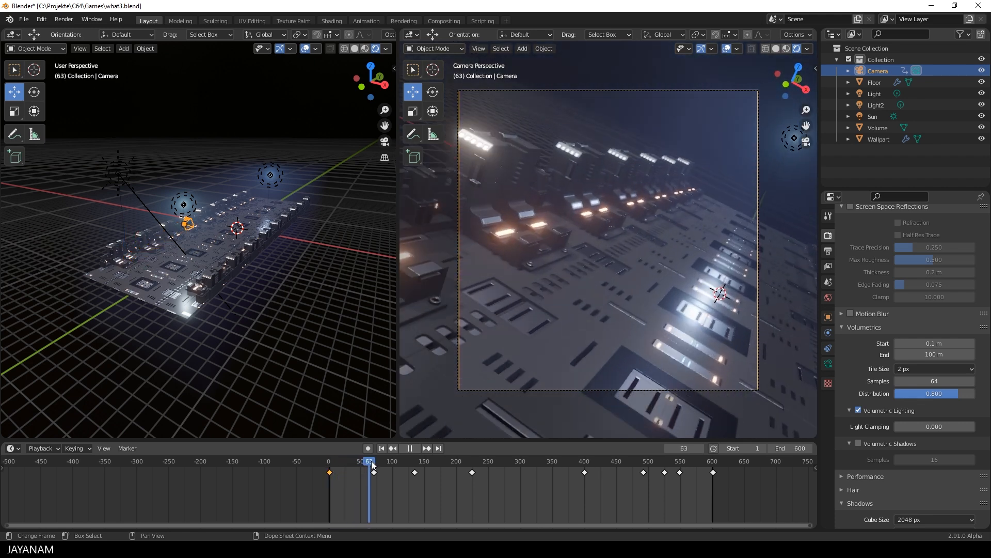
pyautogui.press('space')
pyautogui.moveTo(293, 339); pyautogui.dragTo(352, 342, button='middle')
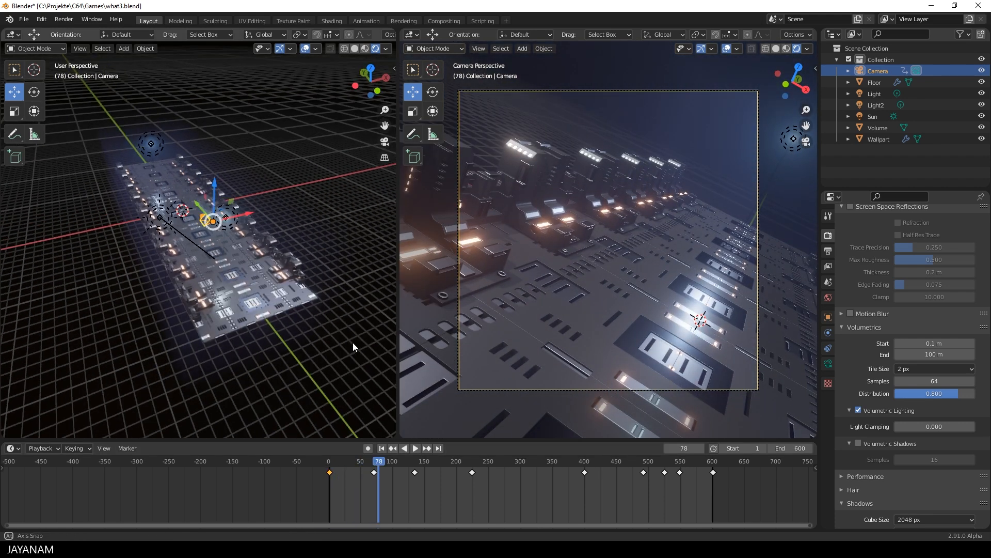
pyautogui.scroll(6, 314, 292)
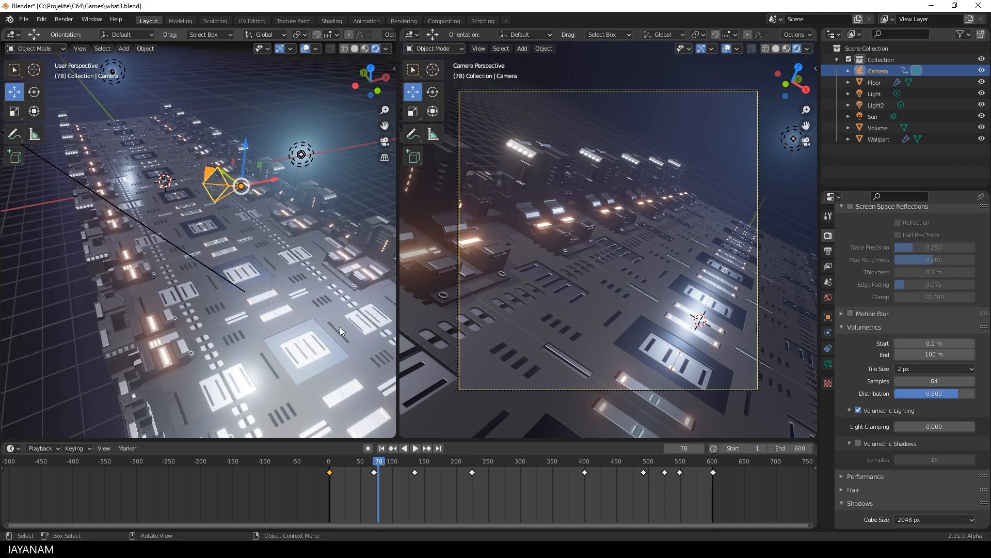
pyautogui.moveTo(291, 283); pyautogui.dragTo(324, 238, button='middle')
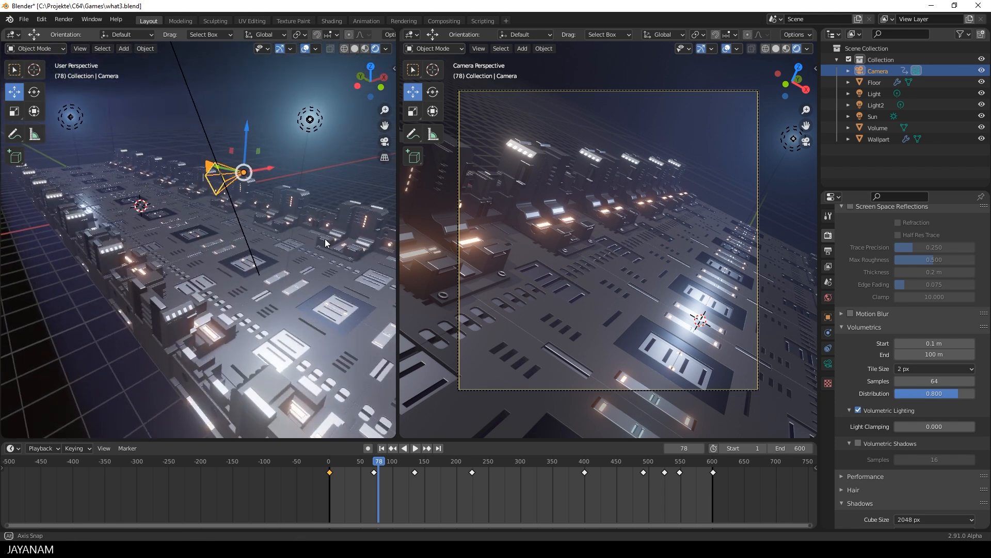
pyautogui.moveTo(248, 130); pyautogui.dragTo(232, 180)
pyautogui.press('r')
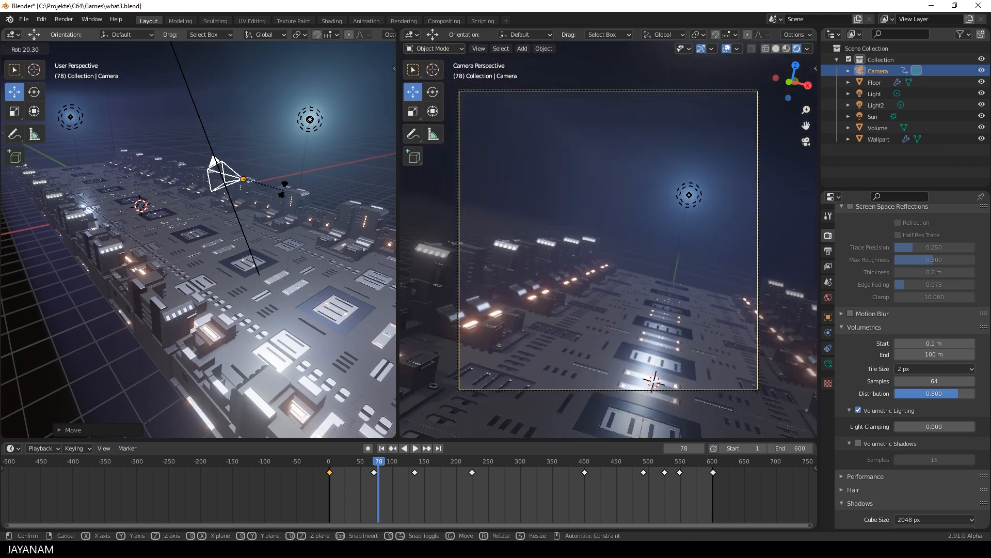
pyautogui.click(284, 185)
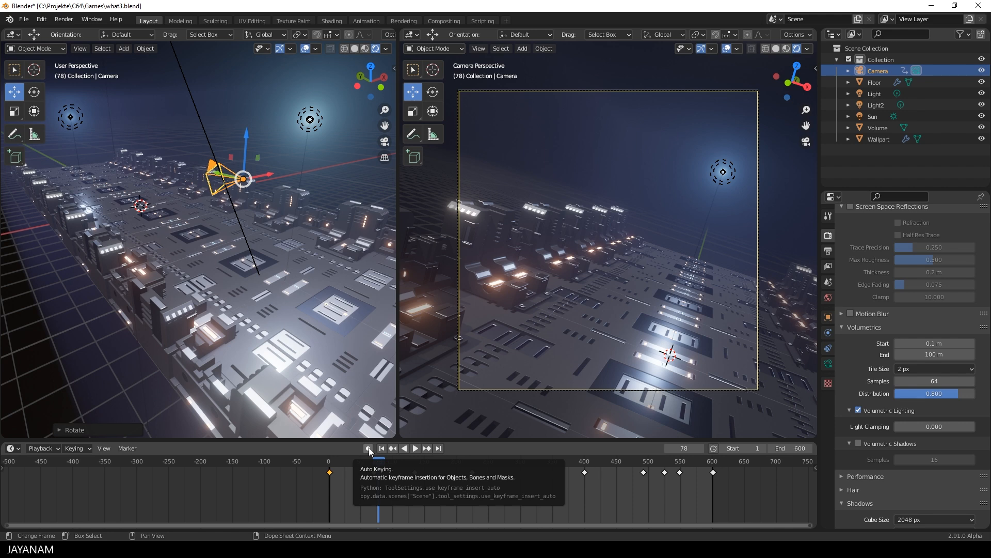
# Step: Keyframe a new camera position at frame 78 with Auto Keying enabled and play the animation to check it
pyautogui.click(369, 447)
pyautogui.press('g')
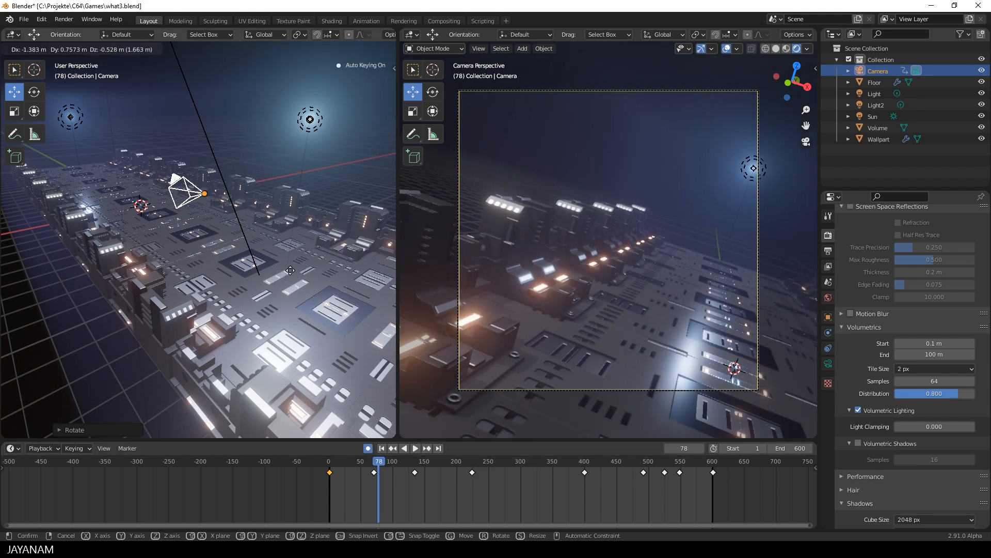
pyautogui.click(284, 283)
pyautogui.press('space')
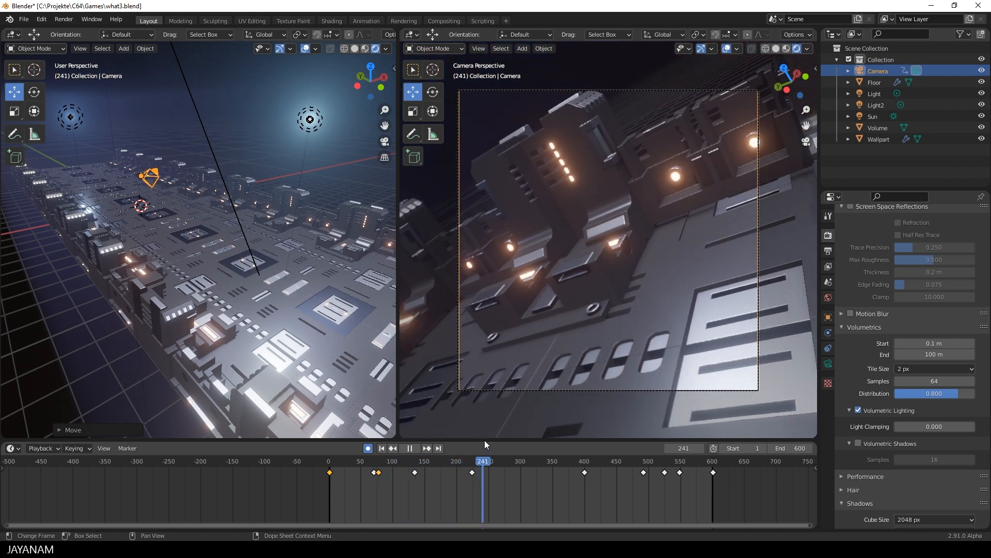
pyautogui.moveTo(509, 440); pyautogui.dragTo(412, 439)
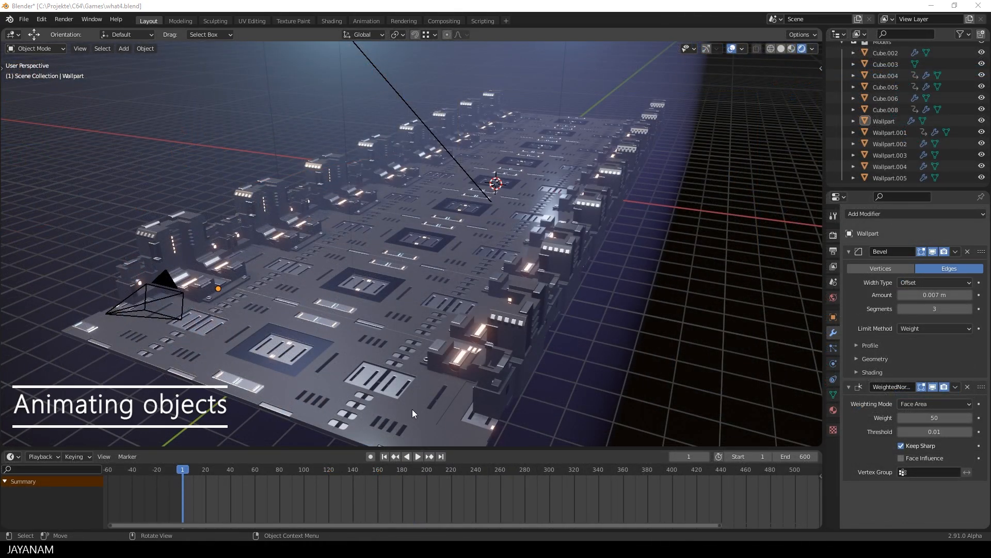
# Step: Select the floor, the volume cube and the wall parts in turn to examine their modifiers
pyautogui.click(277, 382)
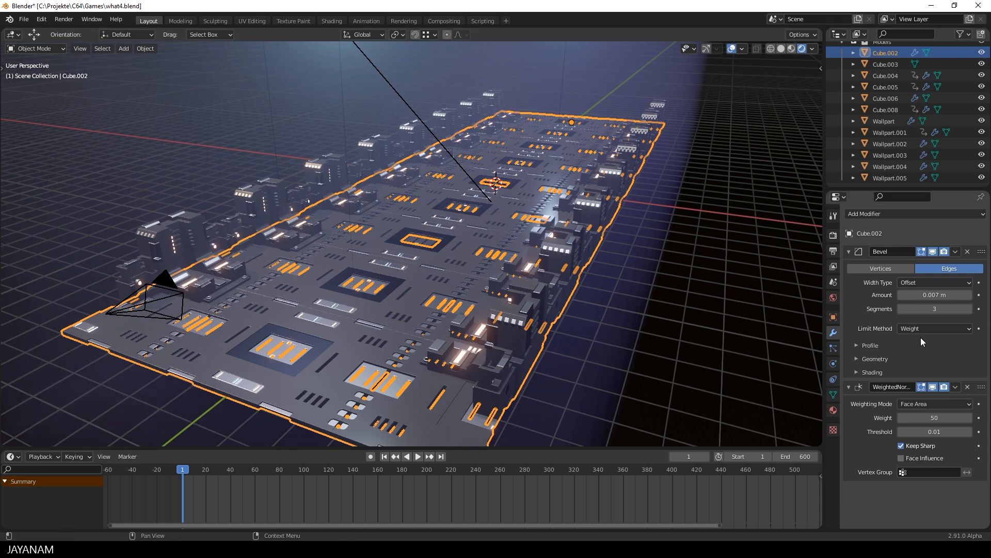
pyautogui.click(189, 239)
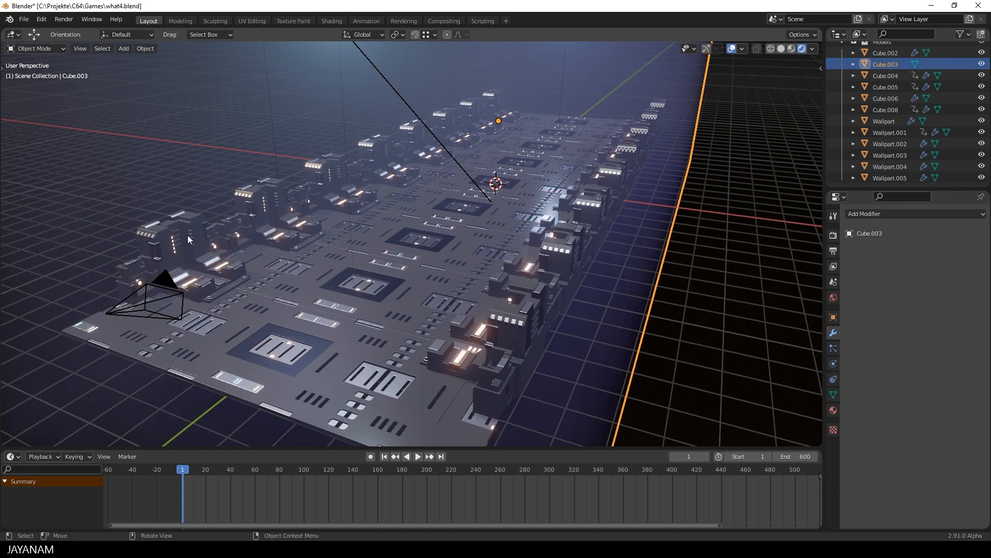
pyautogui.click(189, 239)
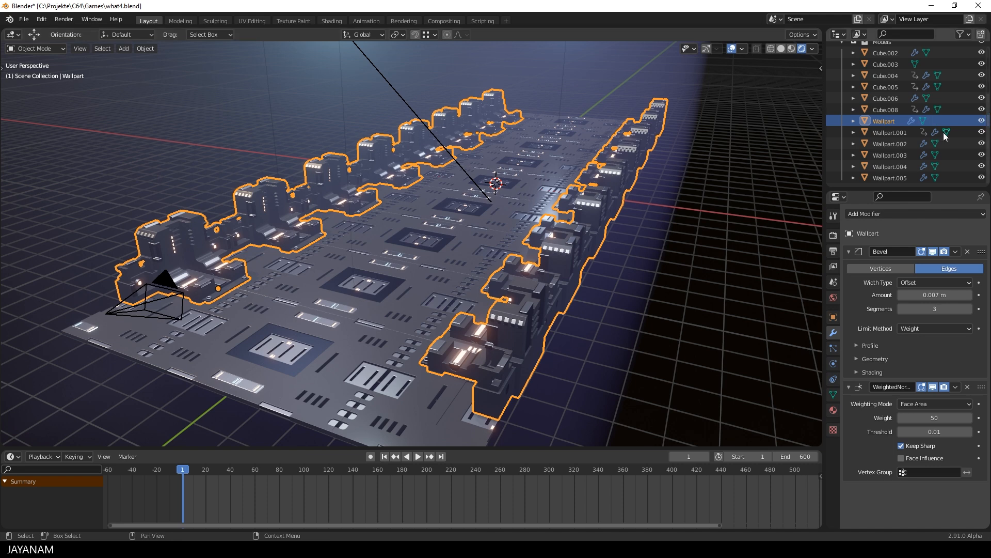
# Step: Select the Camera, look through it and advance its animation to frame 240
pyautogui.scroll(4, 904, 151)
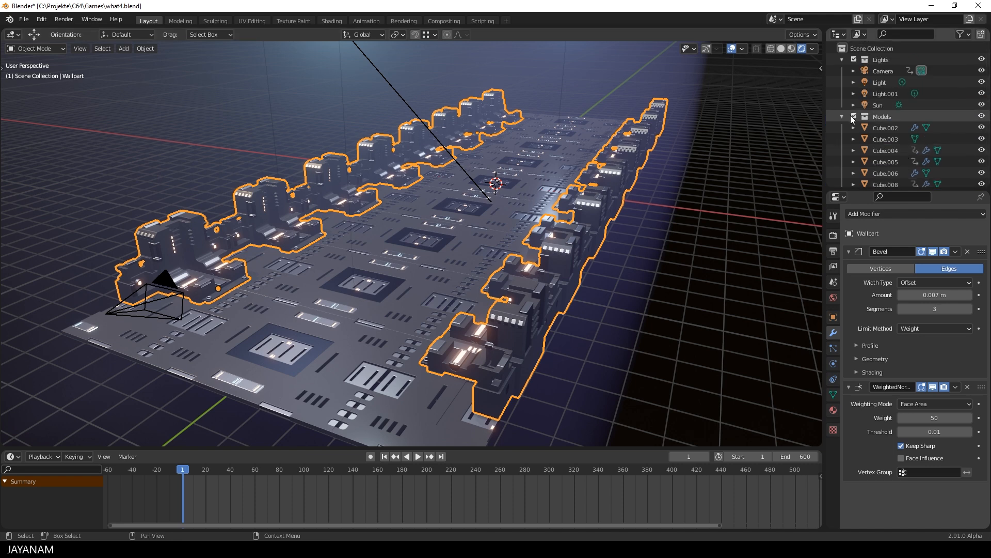
pyautogui.click(884, 71)
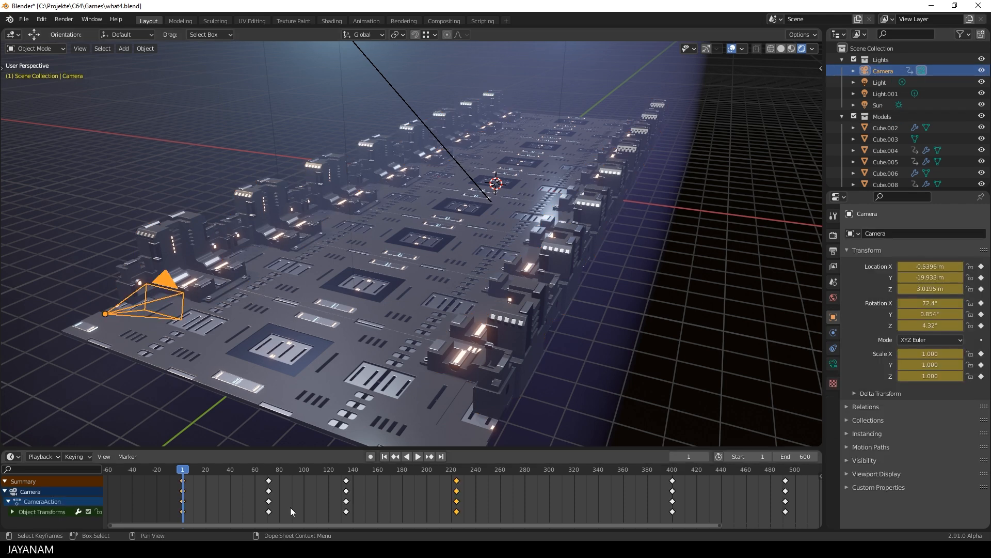
pyautogui.moveTo(186, 474); pyautogui.dragTo(197, 474)
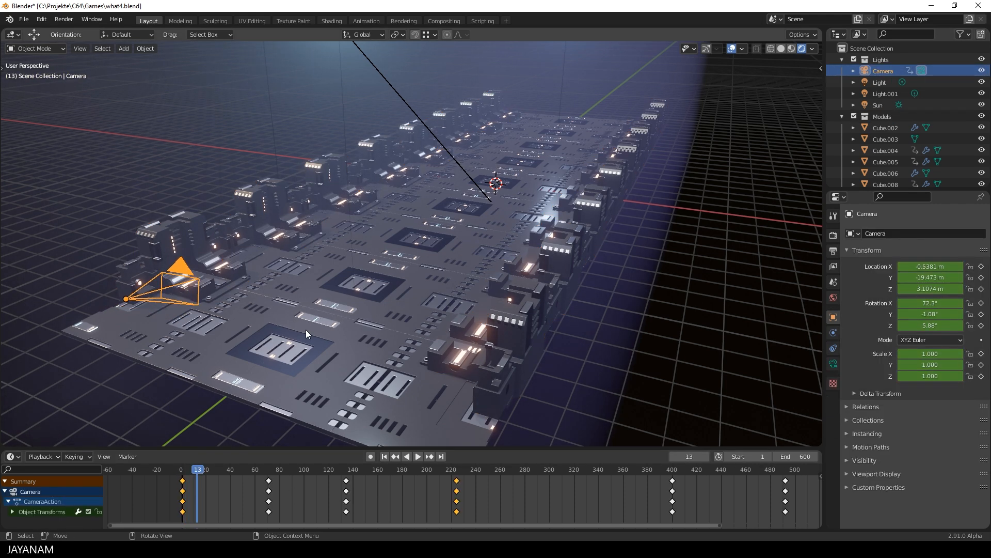
pyautogui.press('KP_Decimal')
pyautogui.press('KP_0')
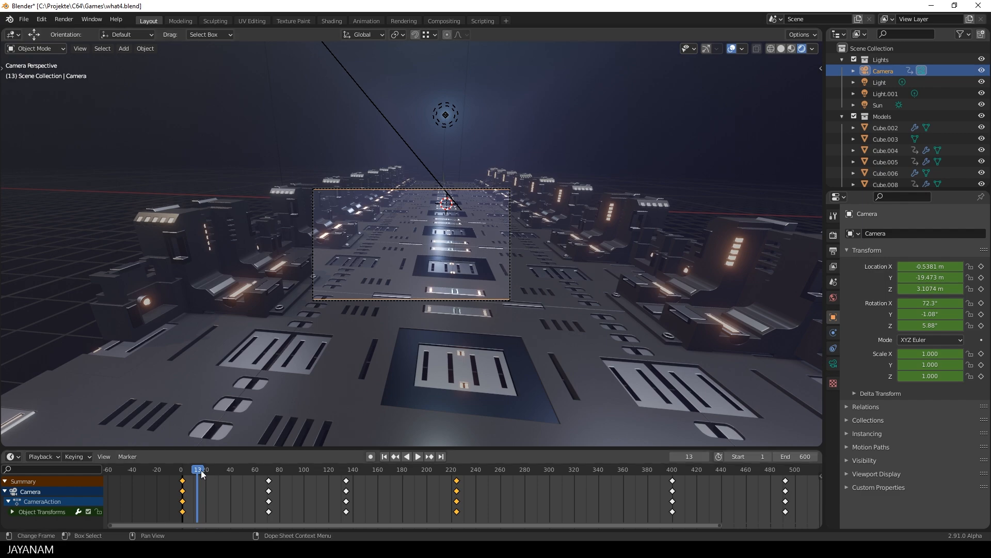
pyautogui.press('space')
pyautogui.moveTo(210, 470); pyautogui.dragTo(476, 485)
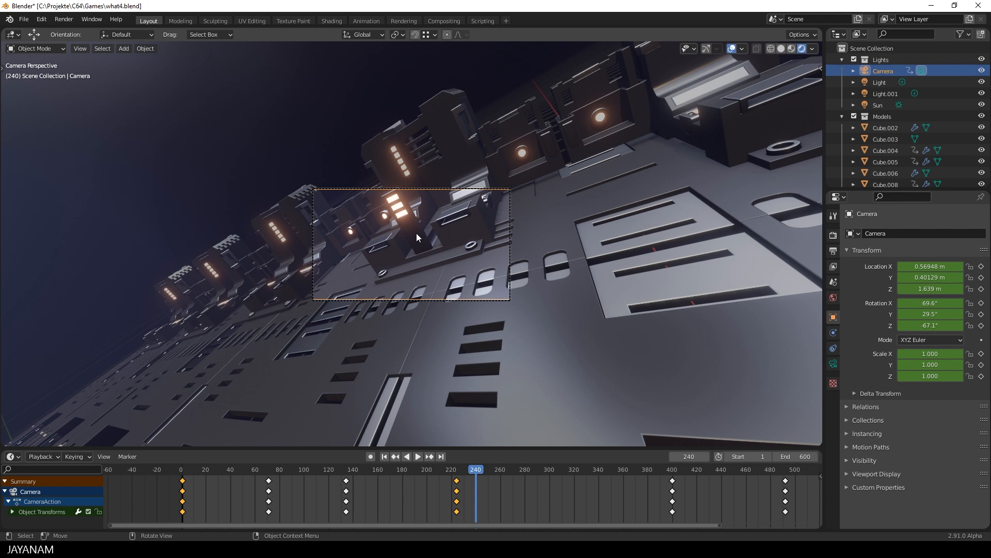
# Step: Select the Wallpart.001 flap, show more of its timeline channels and play its rotation animation up to frame 239
pyautogui.click(415, 233)
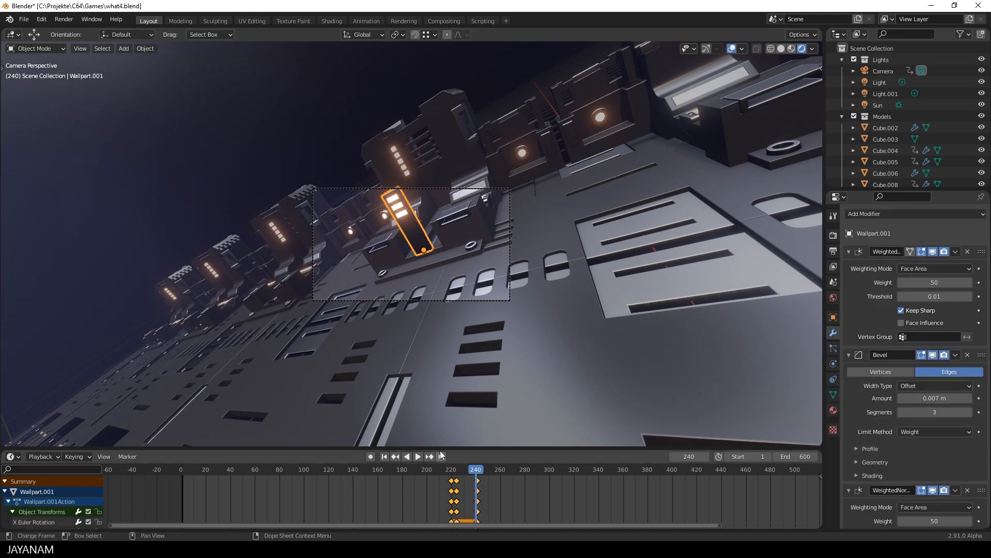
pyautogui.moveTo(443, 447); pyautogui.dragTo(463, 445)
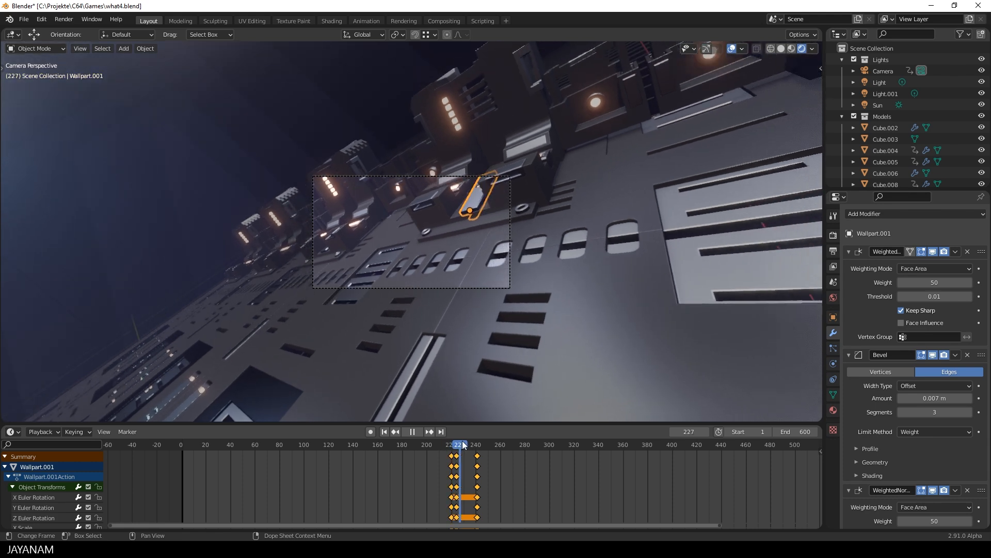
pyautogui.press('space')
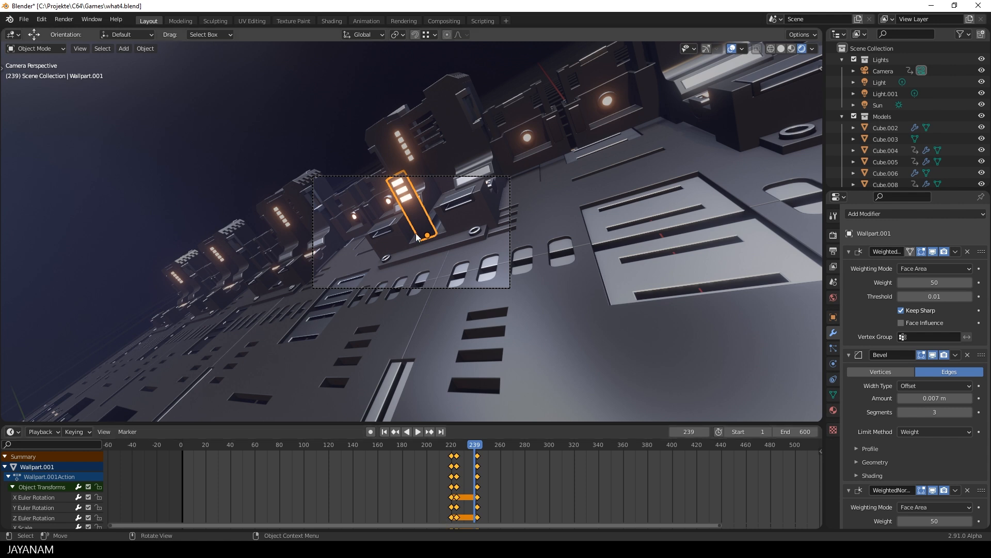
pyautogui.press('r')
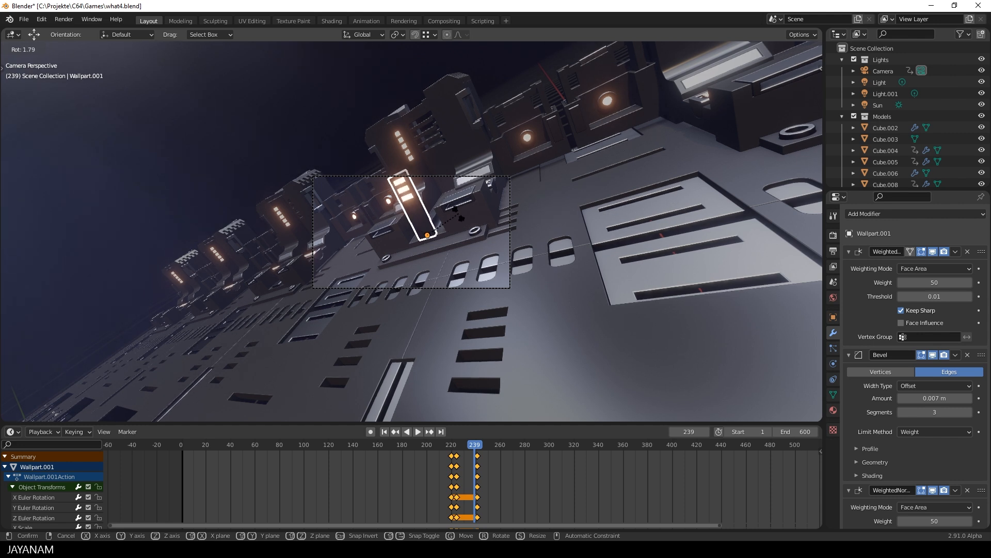
pyautogui.press('g')
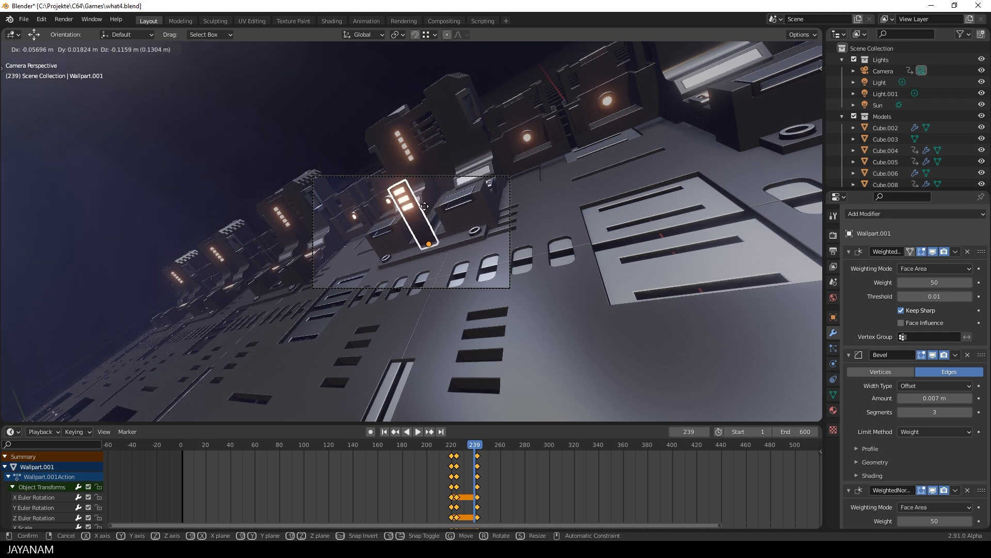
pyautogui.rightClick(439, 221)
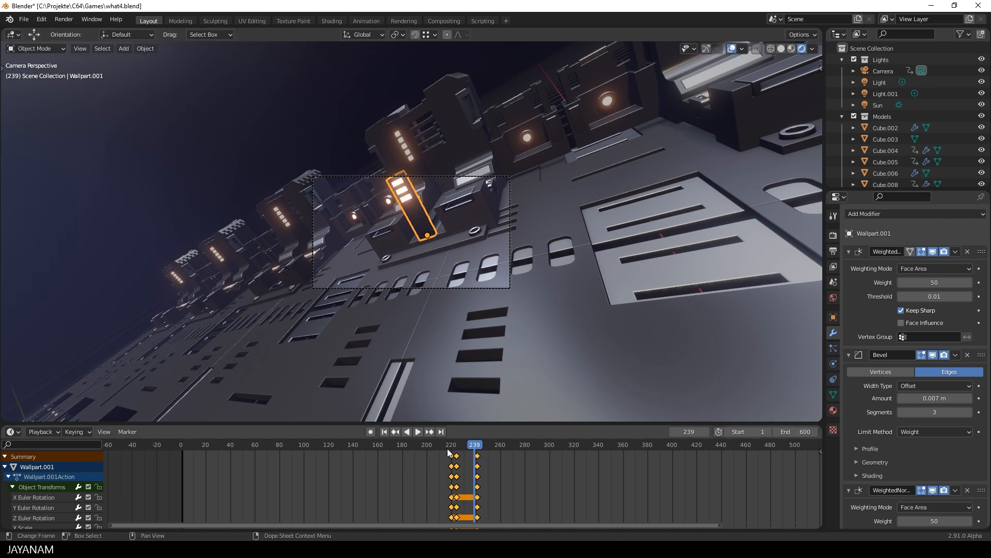
# Step: Advance the animation to frame 312, select the Cube.004 floor panel and scrub its movement back to frame 307
pyautogui.moveTo(477, 447); pyautogui.dragTo(566, 441)
pyautogui.click(457, 256)
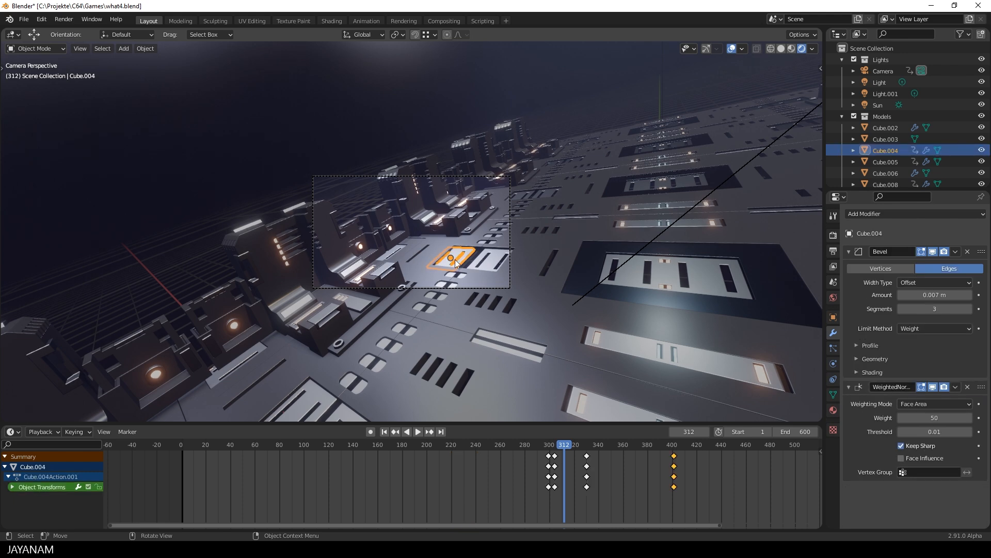
pyautogui.moveTo(562, 442)
pyautogui.mouseDown()
pyautogui.moveTo(586, 447)
pyautogui.moveTo(559, 445)
pyautogui.mouseUp()
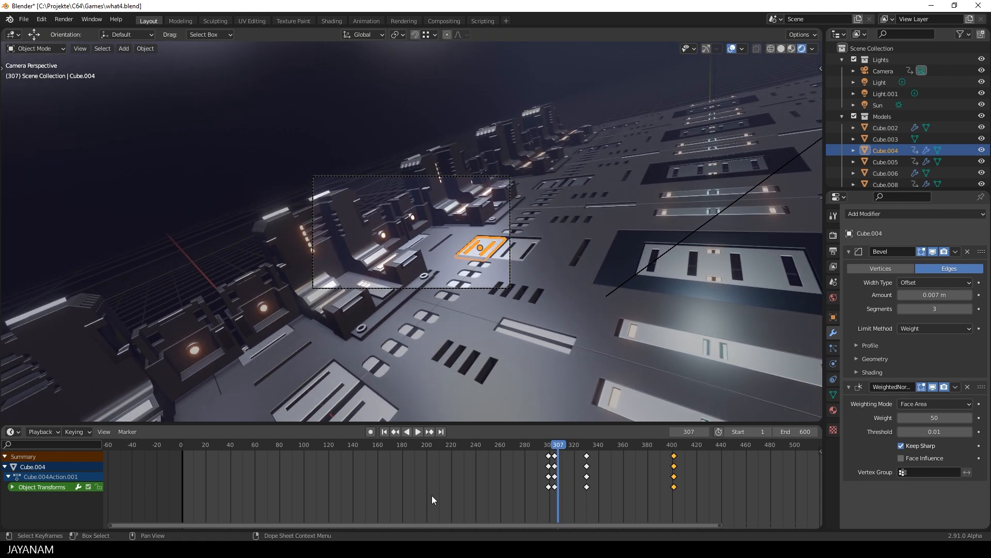
# Step: Show the scene's output properties and examine the resolution, frame range, frame rate and output path
pyautogui.click(834, 251)
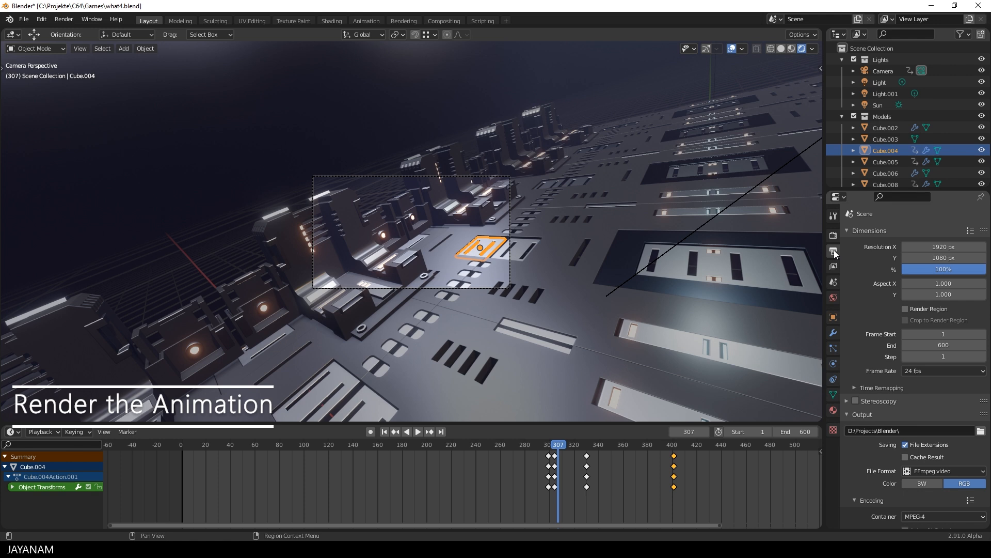
pyautogui.click(919, 246)
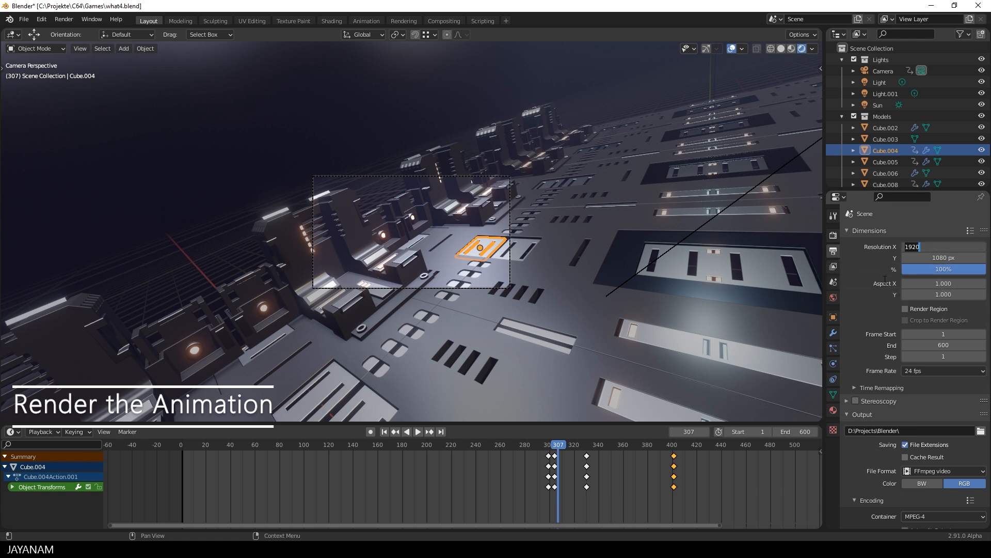
pyautogui.click(879, 266)
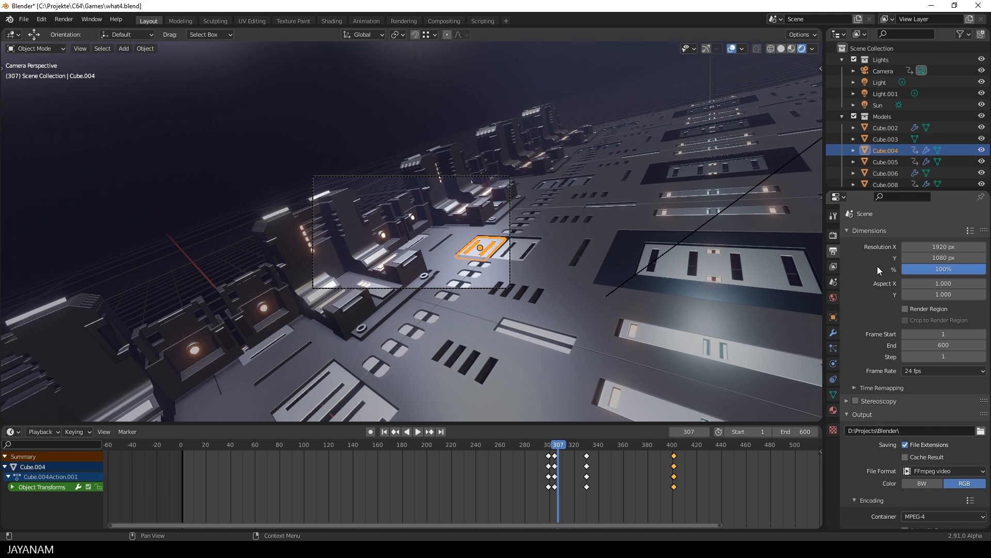
pyautogui.scroll(-1, 877, 265)
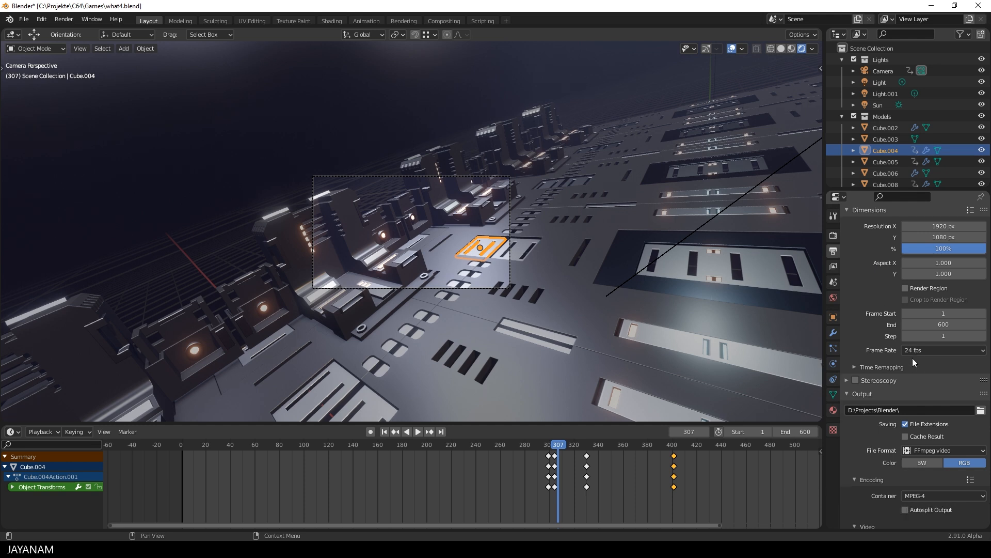
pyautogui.scroll(-4, 847, 331)
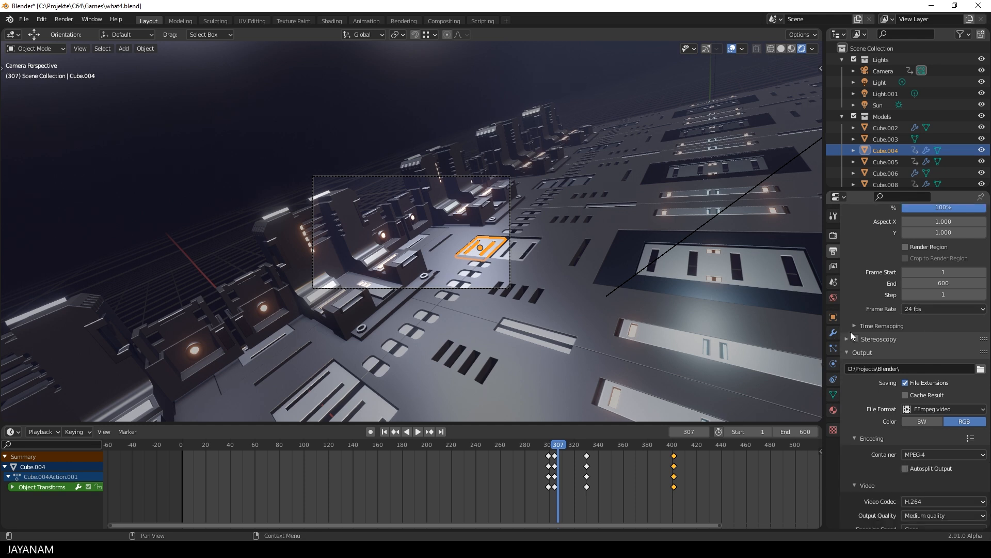
pyautogui.click(899, 327)
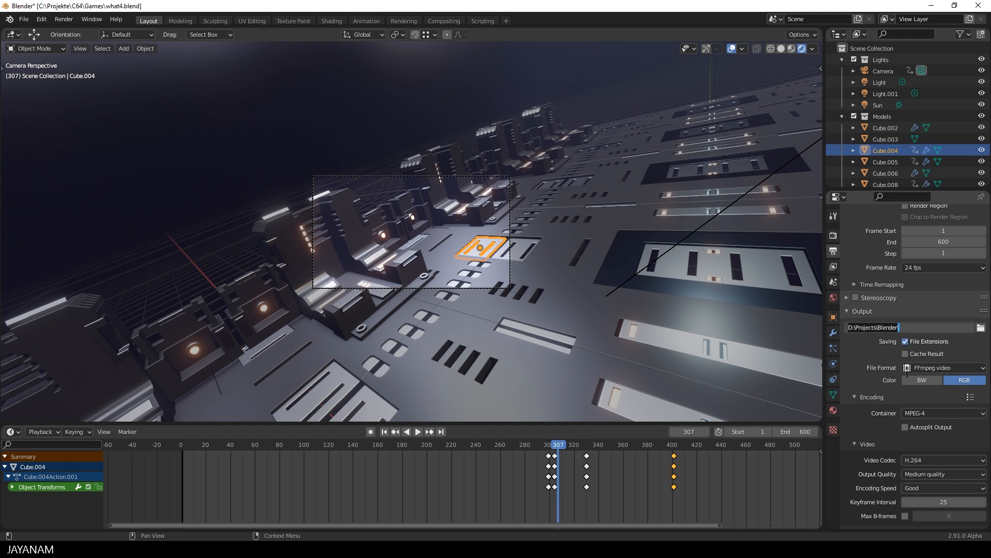
# Step: Choose FFmpeg video as the output file format and MPEG-4 as the encoding container
pyautogui.click(983, 370)
pyautogui.click(982, 370)
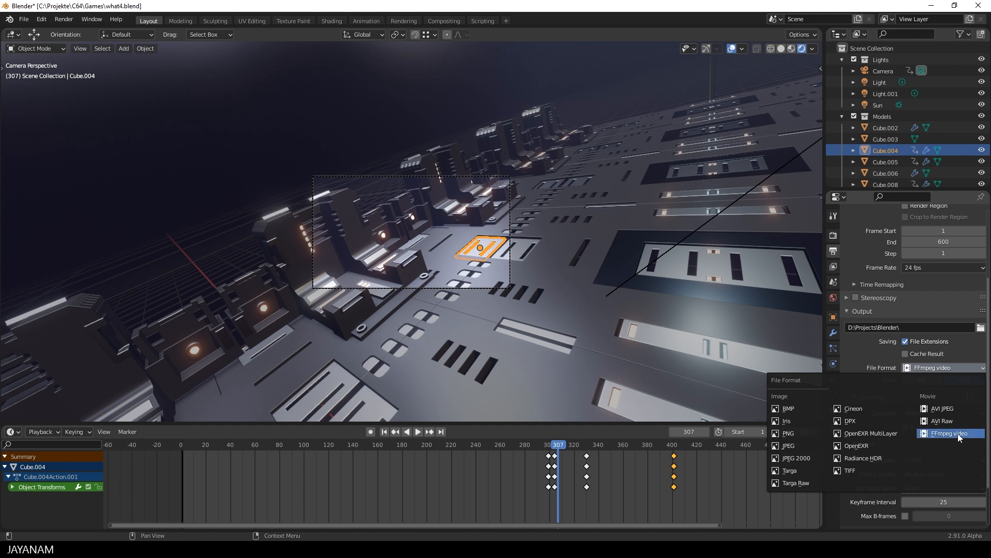
pyautogui.click(983, 369)
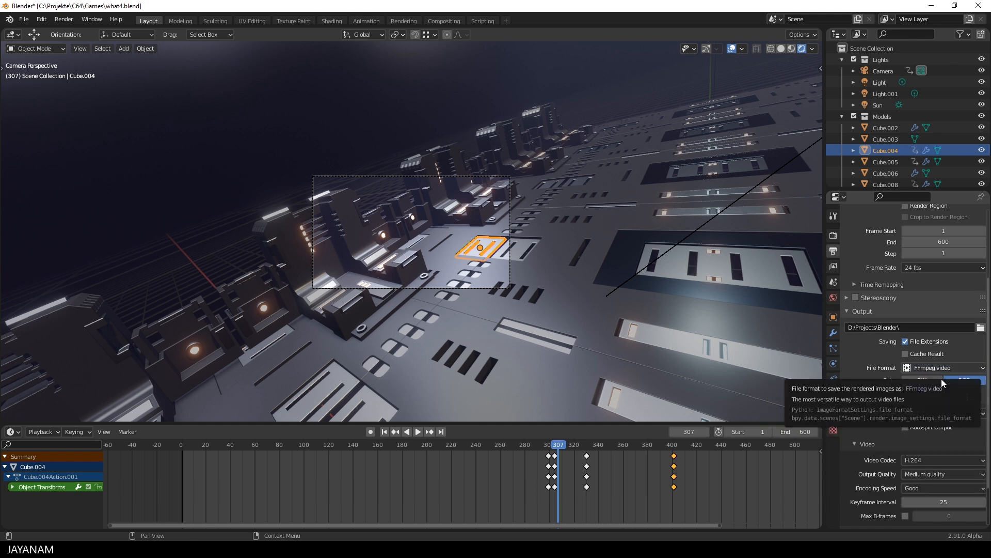
pyautogui.click(982, 414)
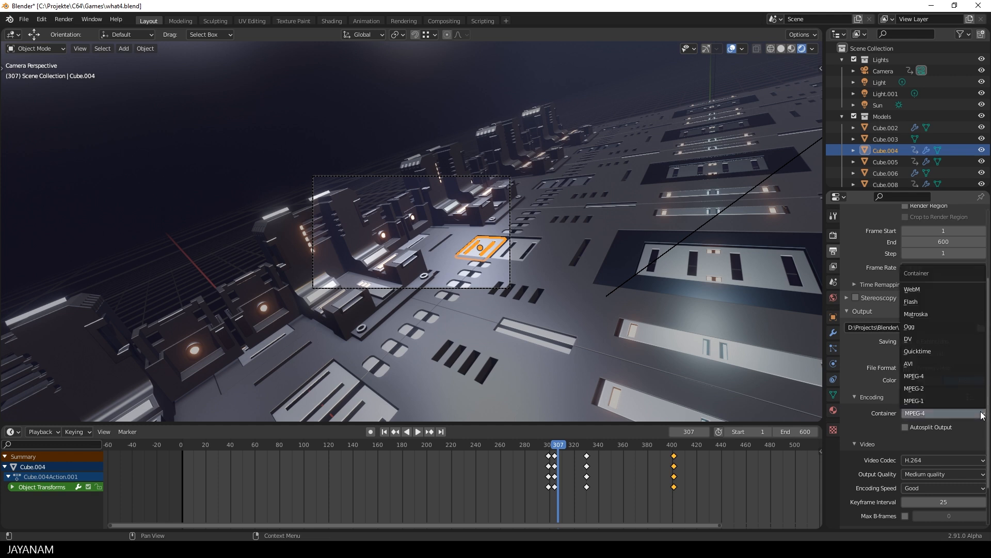
pyautogui.click(939, 376)
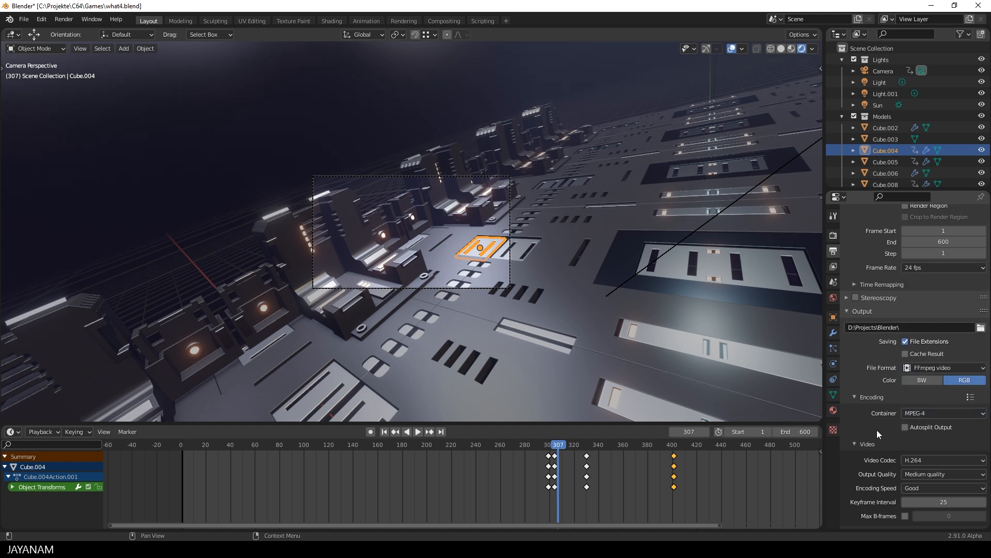
# Step: Set the animation's end frame to 600 and show the whole frame range in the timeline
pyautogui.scroll(-5, 631, 476)
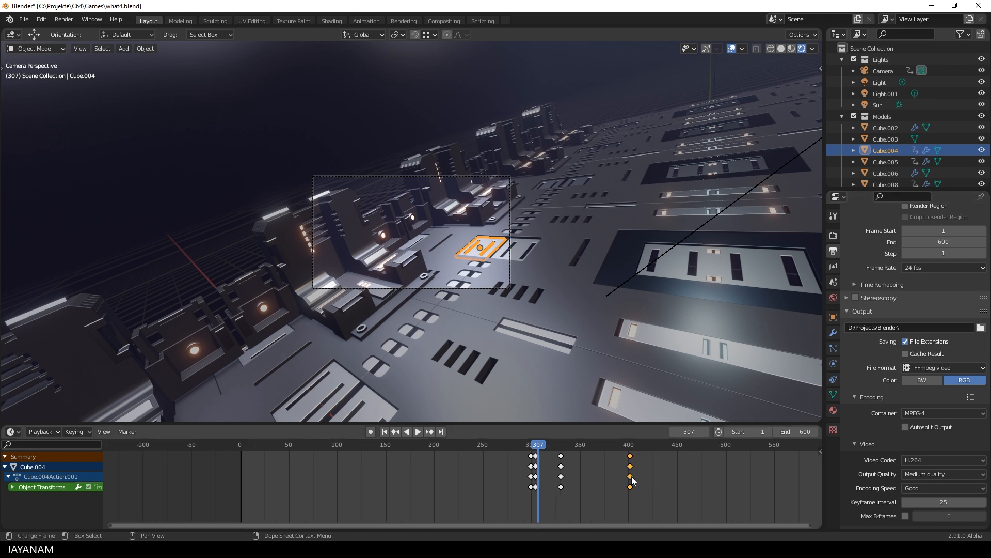
pyautogui.click(795, 432)
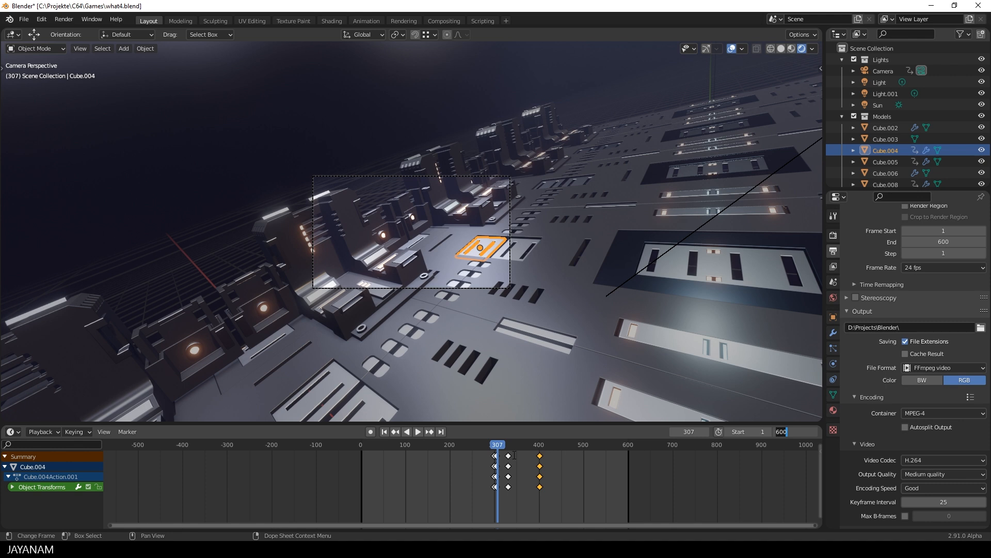
pyautogui.press('Return')
# Step: Render frame 307, close the render result and show the available render commands
pyautogui.scroll(4, 467, 301)
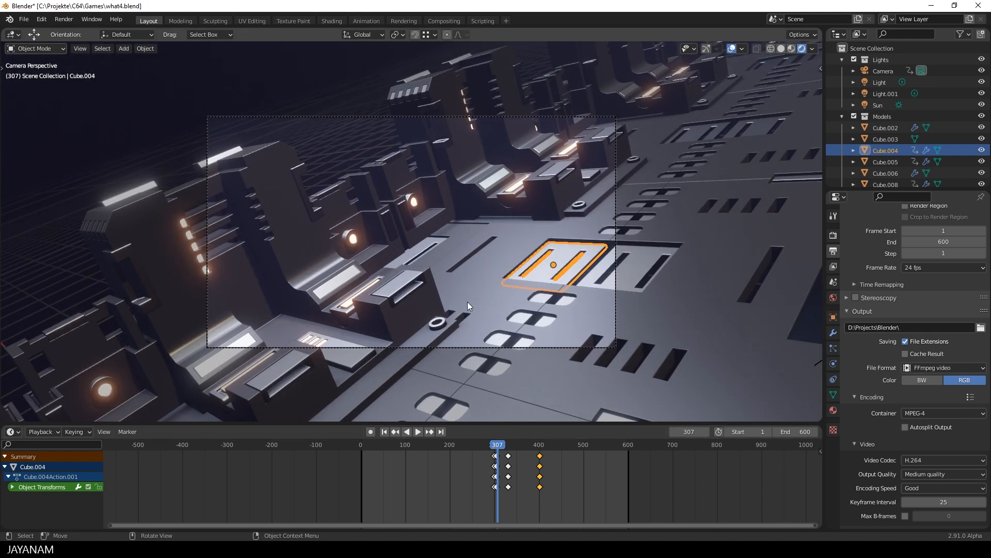
pyautogui.hotkey('ctrl', 'F12')
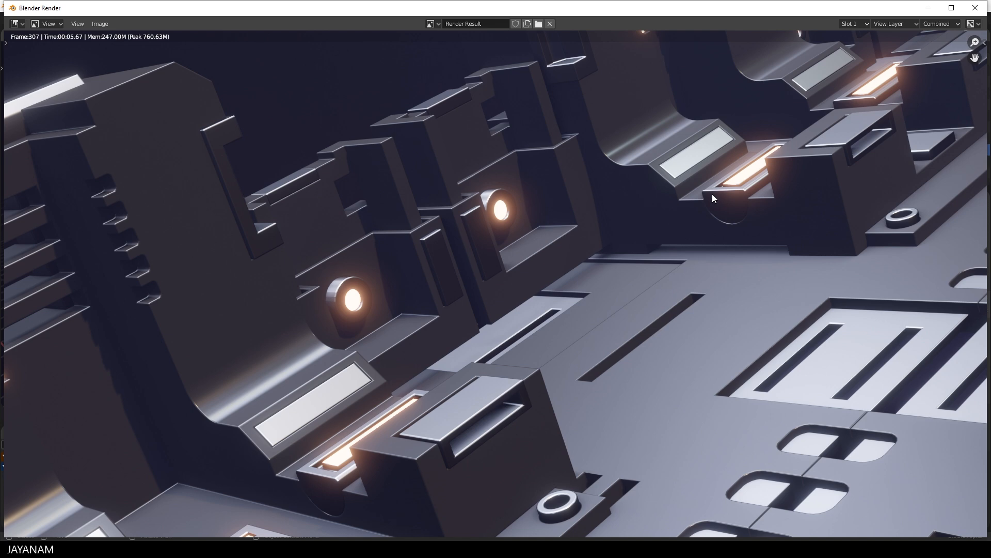
pyautogui.press('Escape')
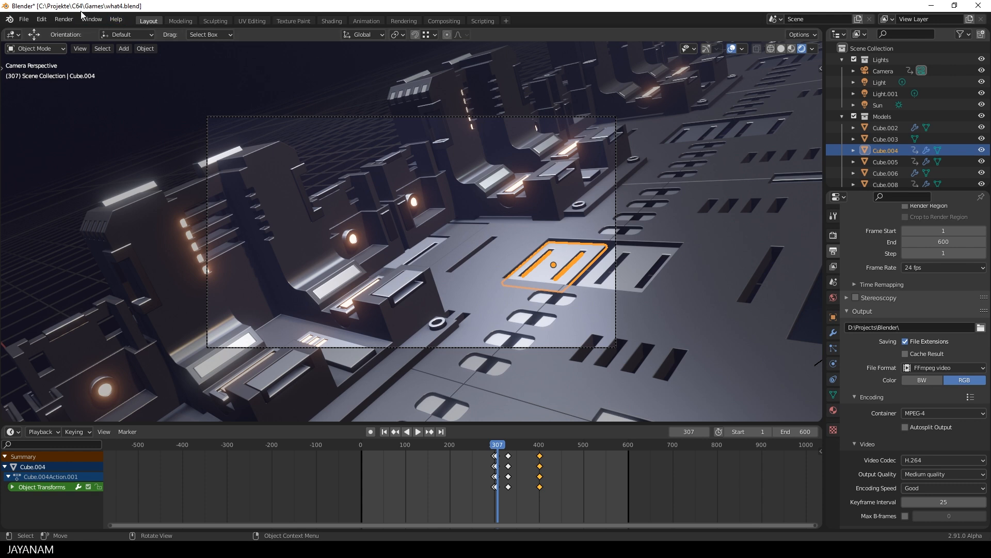
pyautogui.click(64, 19)
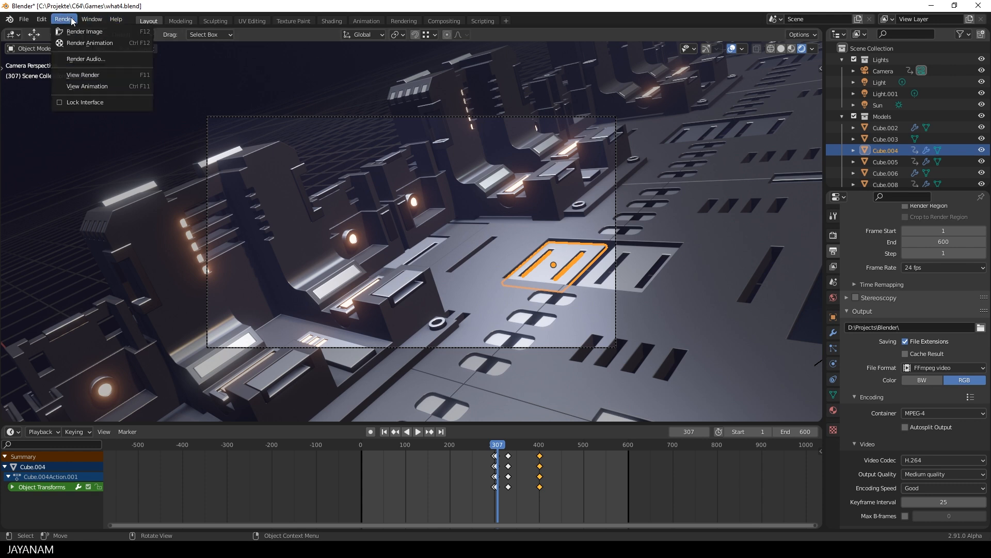